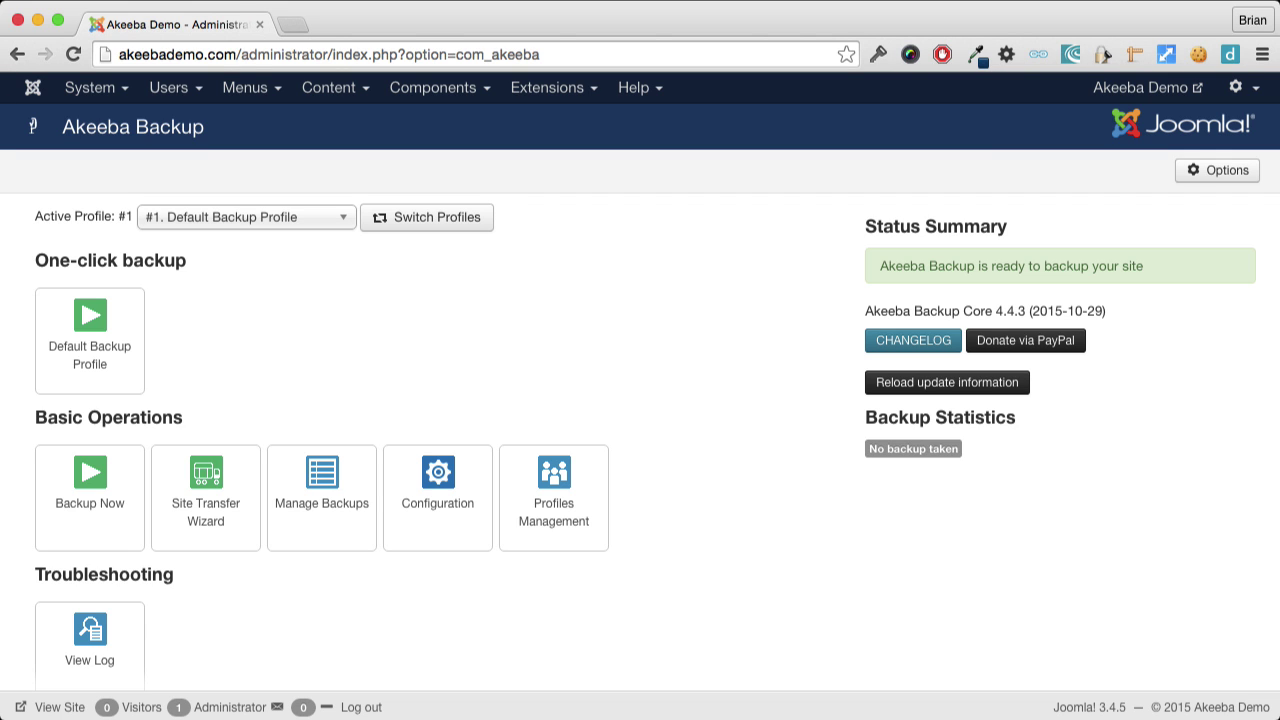
Run a full-site backup, then download its archive to Downloads, accepting the corruption warning.
{"action": "left_click", "coordinate": [110, 355]}
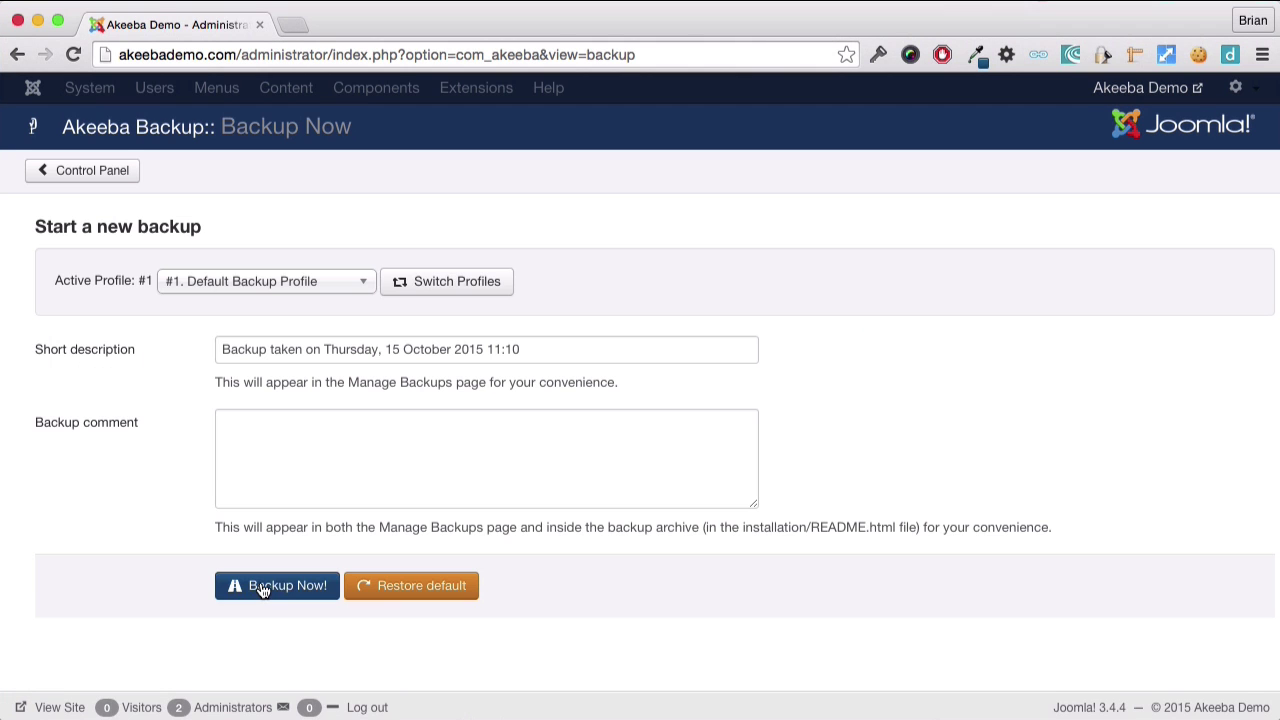
{"action": "left_click", "coordinate": [260, 588]}
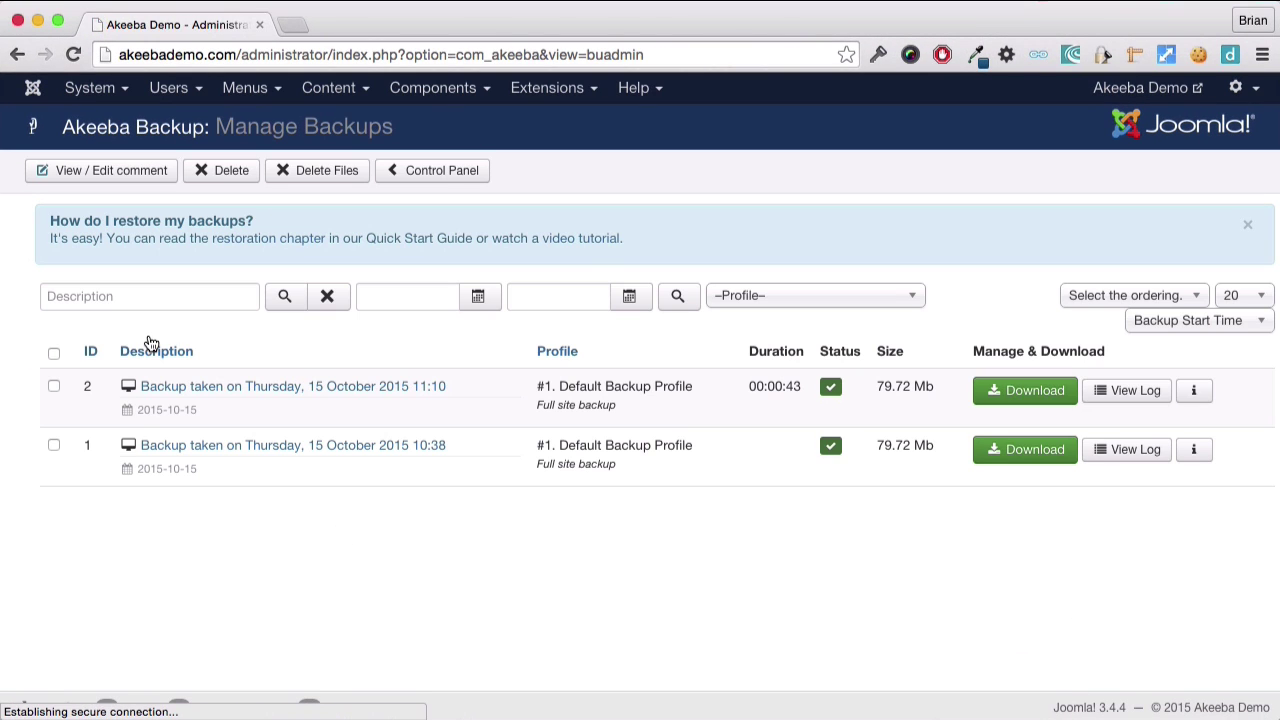
{"action": "left_click", "coordinate": [1031, 394]}
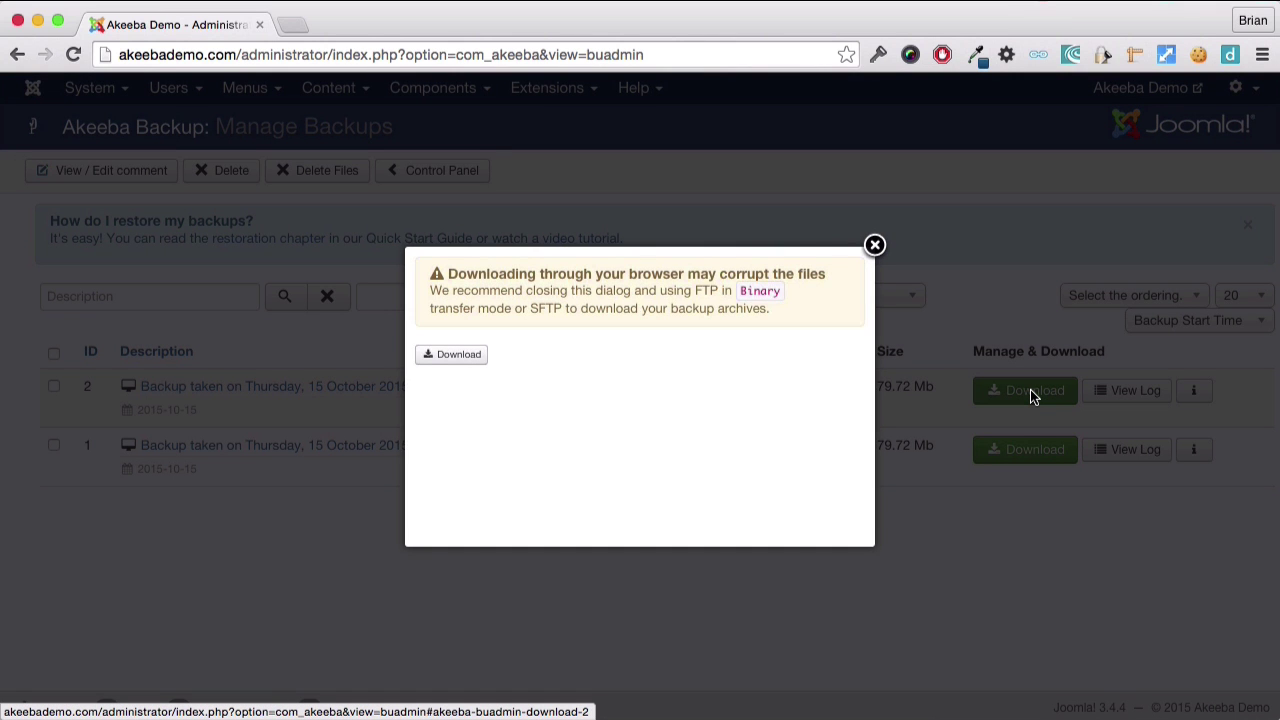
{"action": "left_click", "coordinate": [482, 360]}
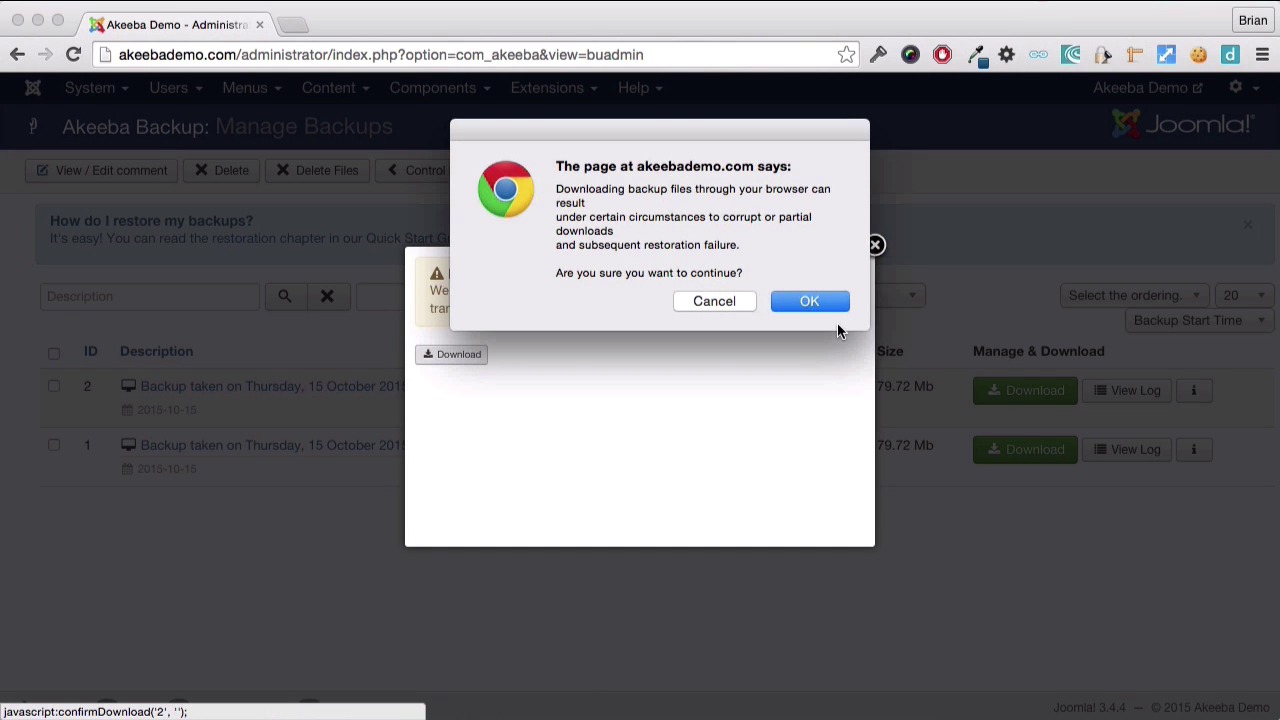
{"action": "left_click", "coordinate": [826, 305]}
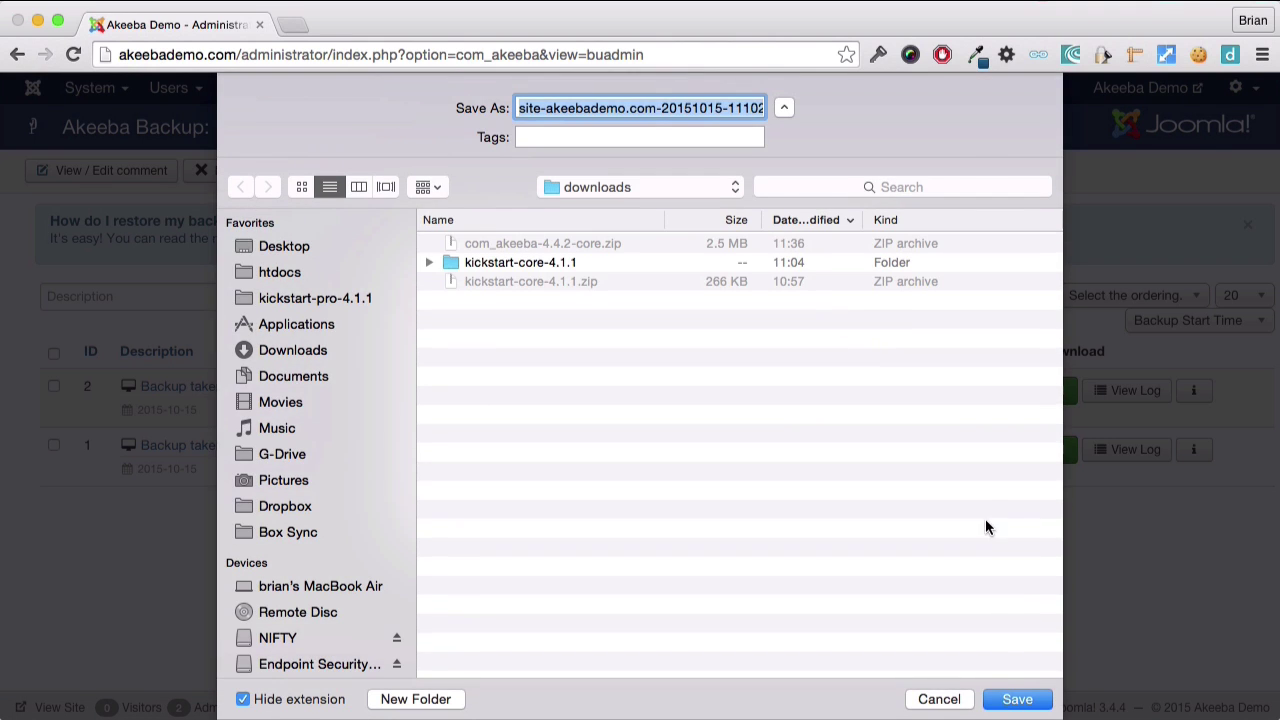
{"action": "left_click", "coordinate": [1015, 699]}
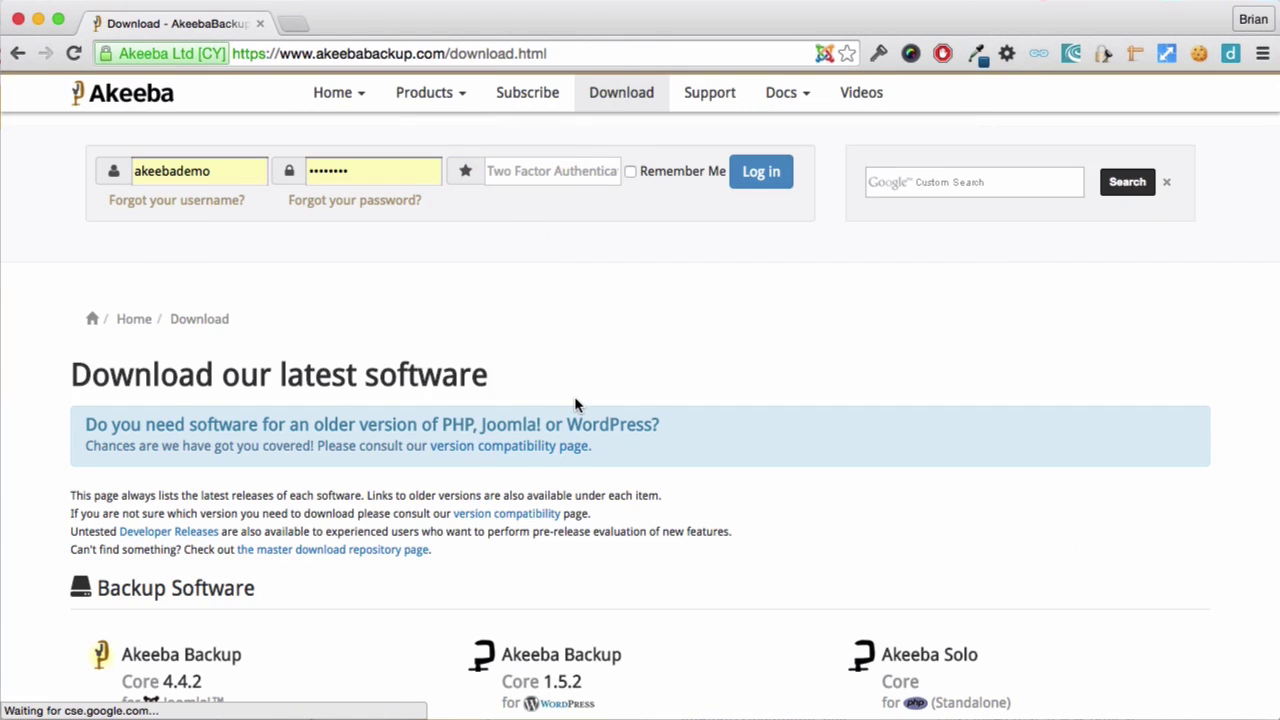
Download Akeeba Kickstart Core 4.1.1 and save kickstart-core-4.1.1.zip to Downloads.
{"action": "scroll", "coordinate": [575, 400], "scroll_direction": "down", "scroll_amount": 6}
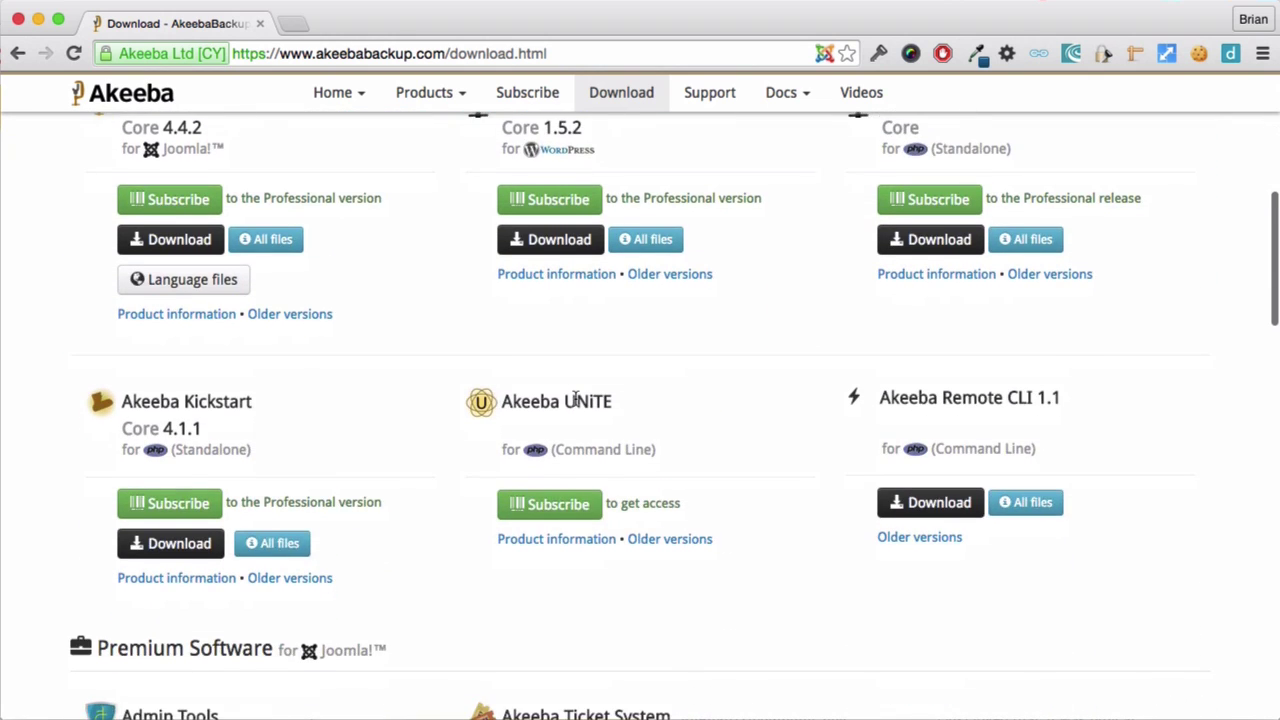
{"action": "scroll", "coordinate": [575, 400], "scroll_direction": "down", "scroll_amount": 2}
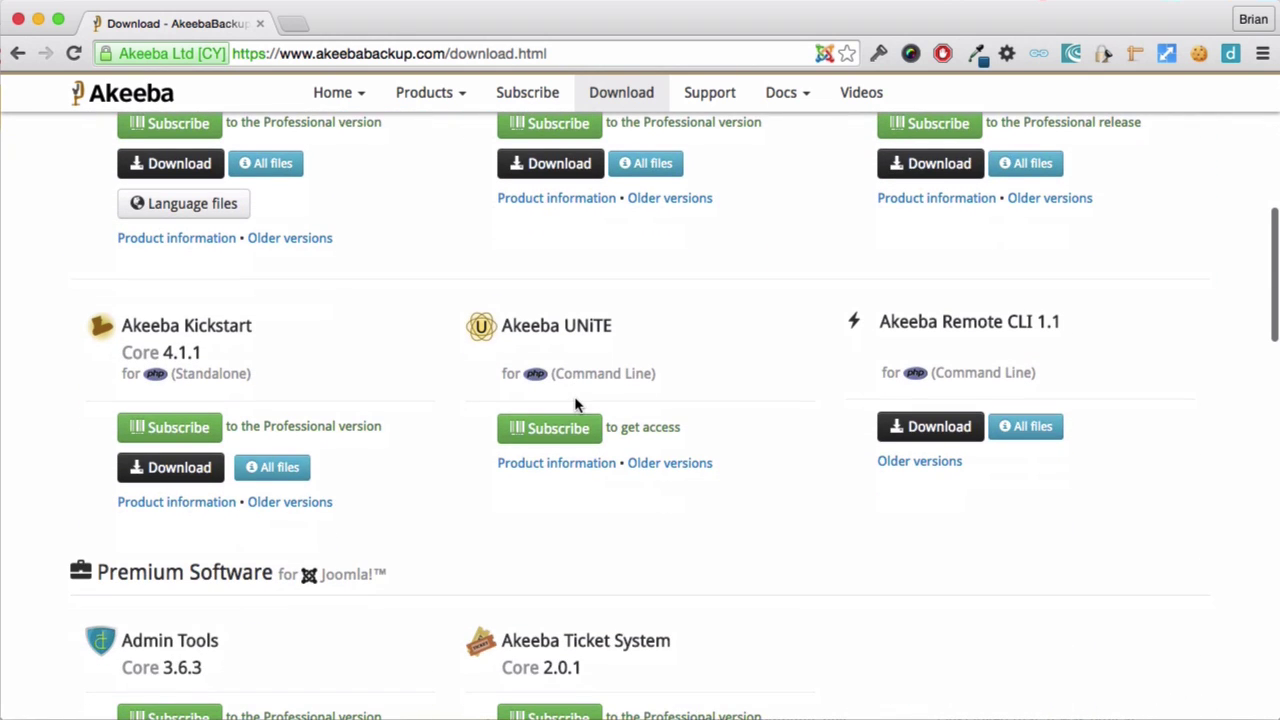
{"action": "left_click", "coordinate": [172, 468]}
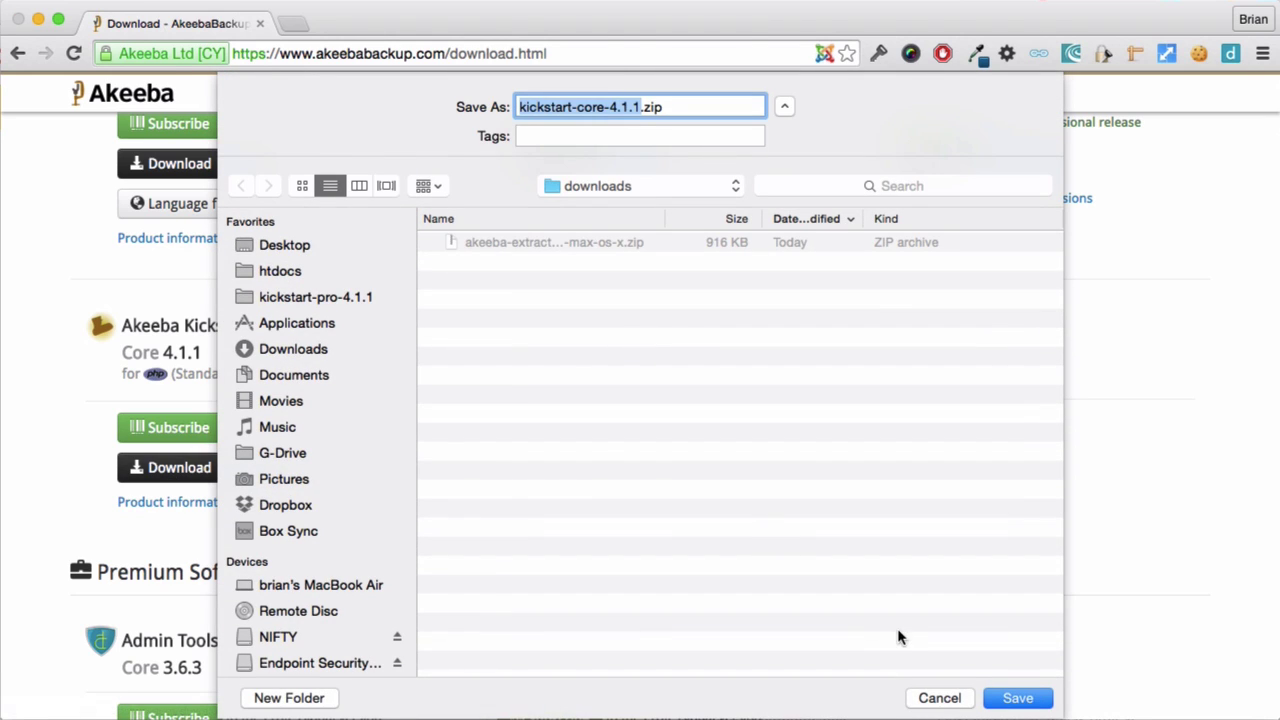
{"action": "left_click", "coordinate": [1015, 699]}
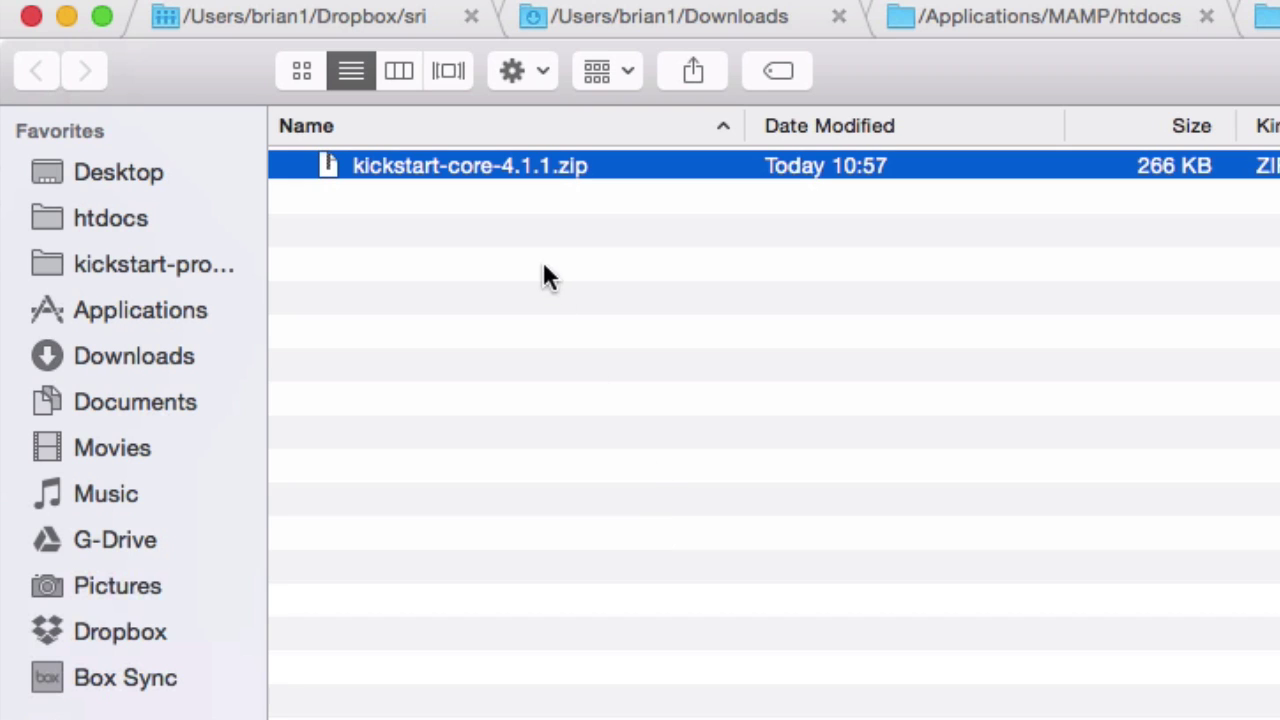
Unzip kickstart-core-4.1.1.zip, open the extracted folder and select kickstart.php.
{"action": "double_click", "coordinate": [532, 159]}
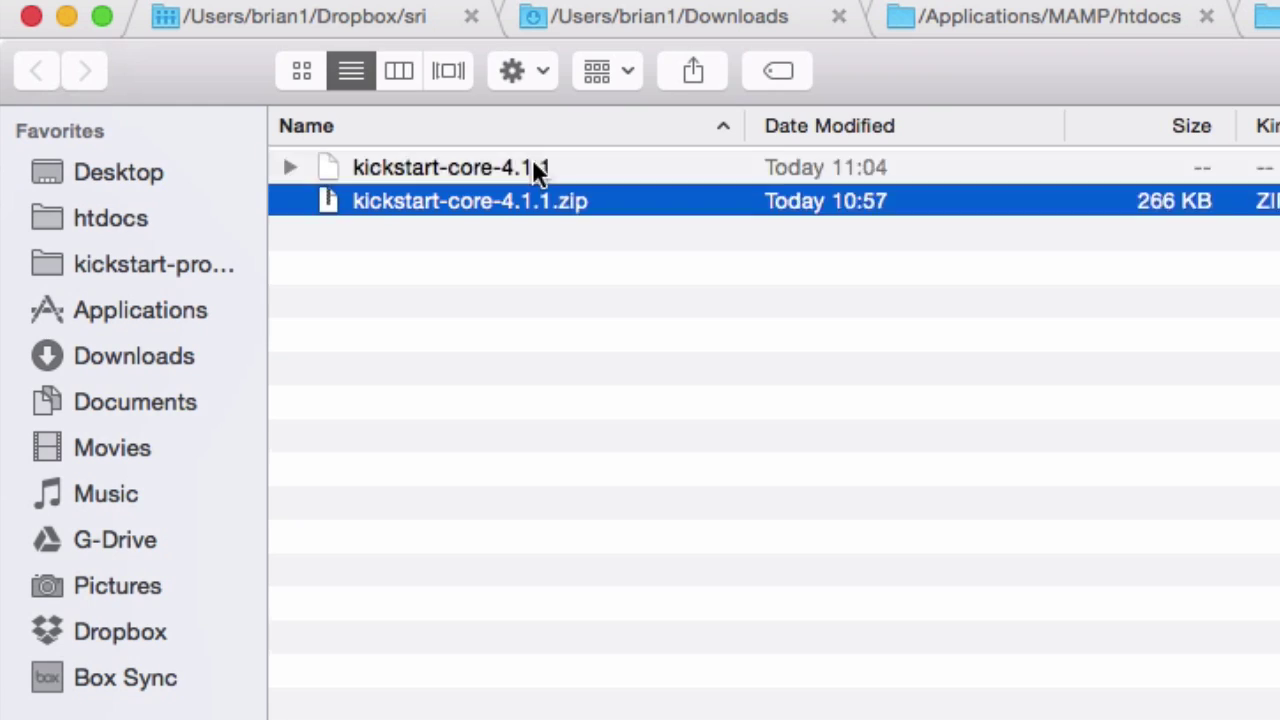
{"action": "double_click", "coordinate": [392, 167]}
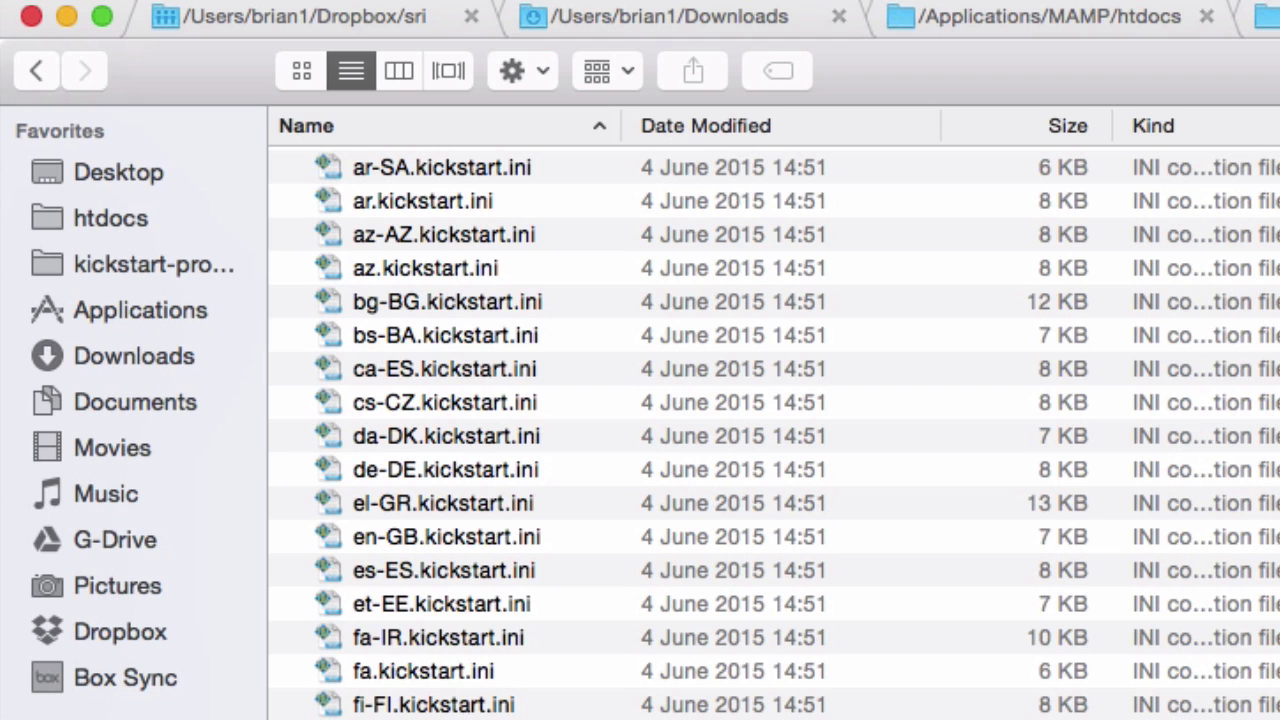
{"action": "left_click", "coordinate": [464, 719]}
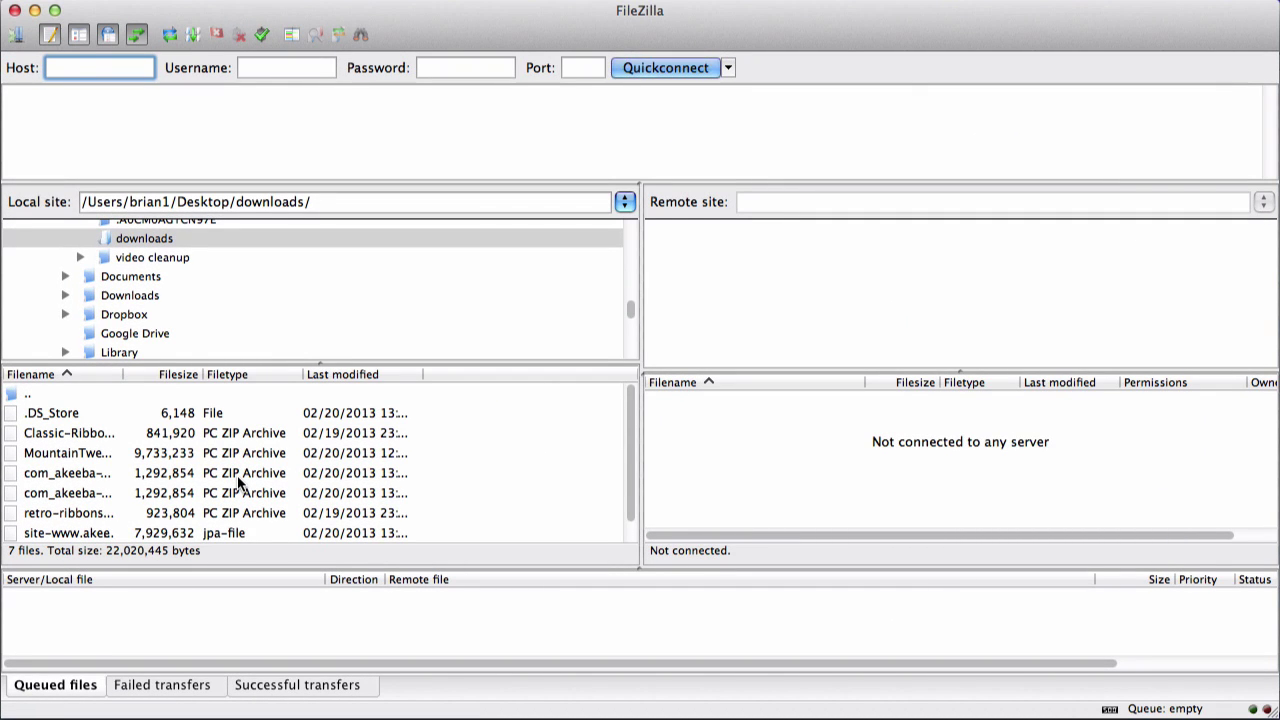
Connect to the saved AkeebaDemo site from FileZilla's Site Manager.
{"action": "left_click", "coordinate": [17, 37]}
{"action": "left_click", "coordinate": [415, 224]}
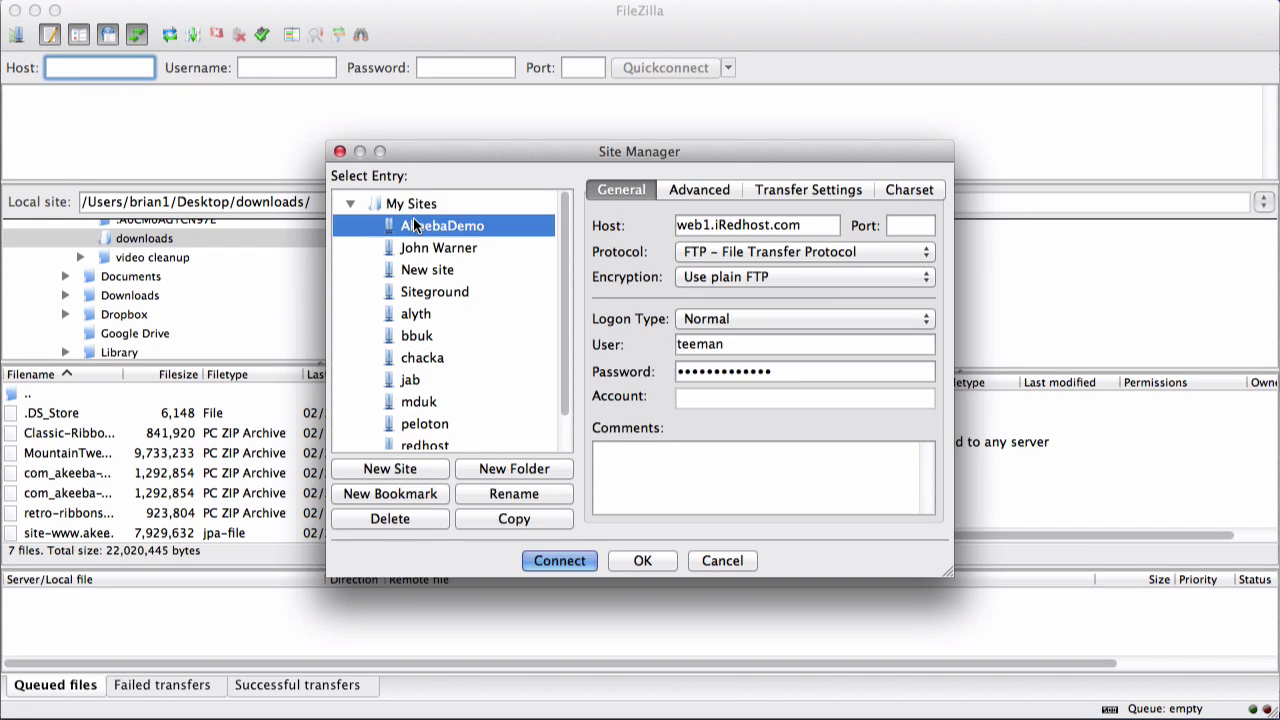
{"action": "left_click", "coordinate": [559, 561]}
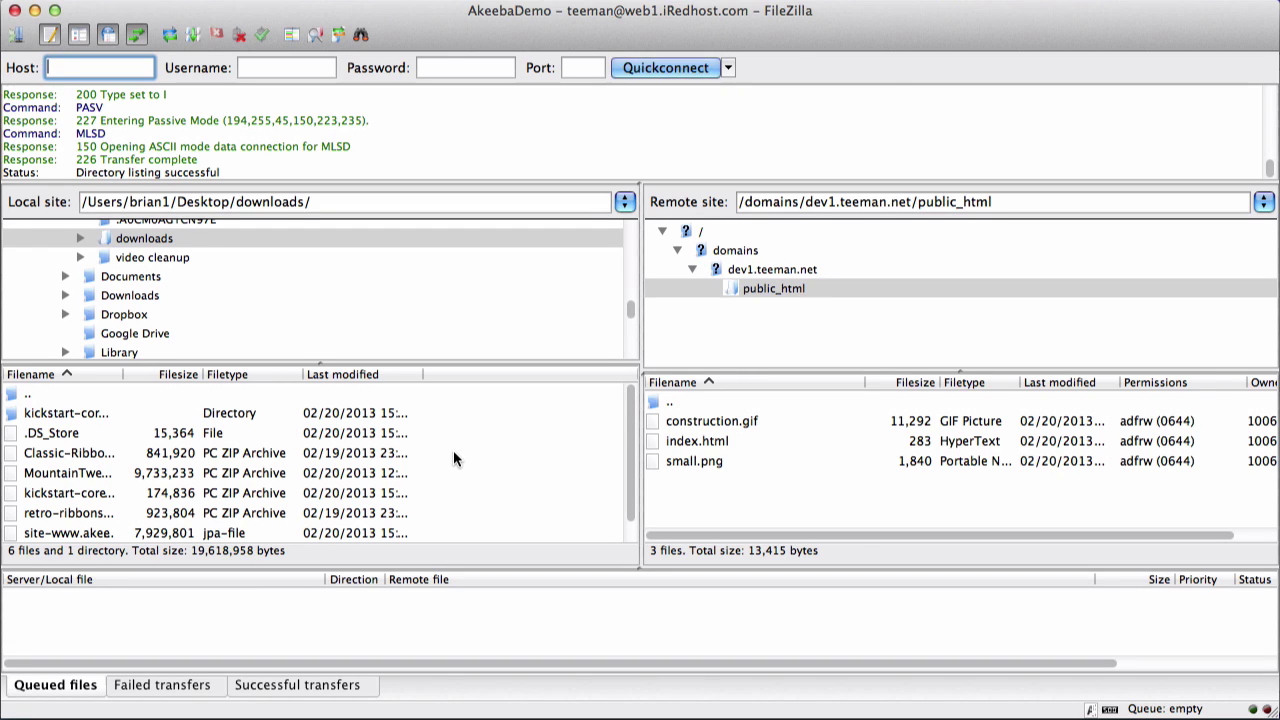
{"action": "scroll", "coordinate": [453, 458], "scroll_direction": "down", "scroll_amount": 1}
{"action": "left_click", "coordinate": [148, 513]}
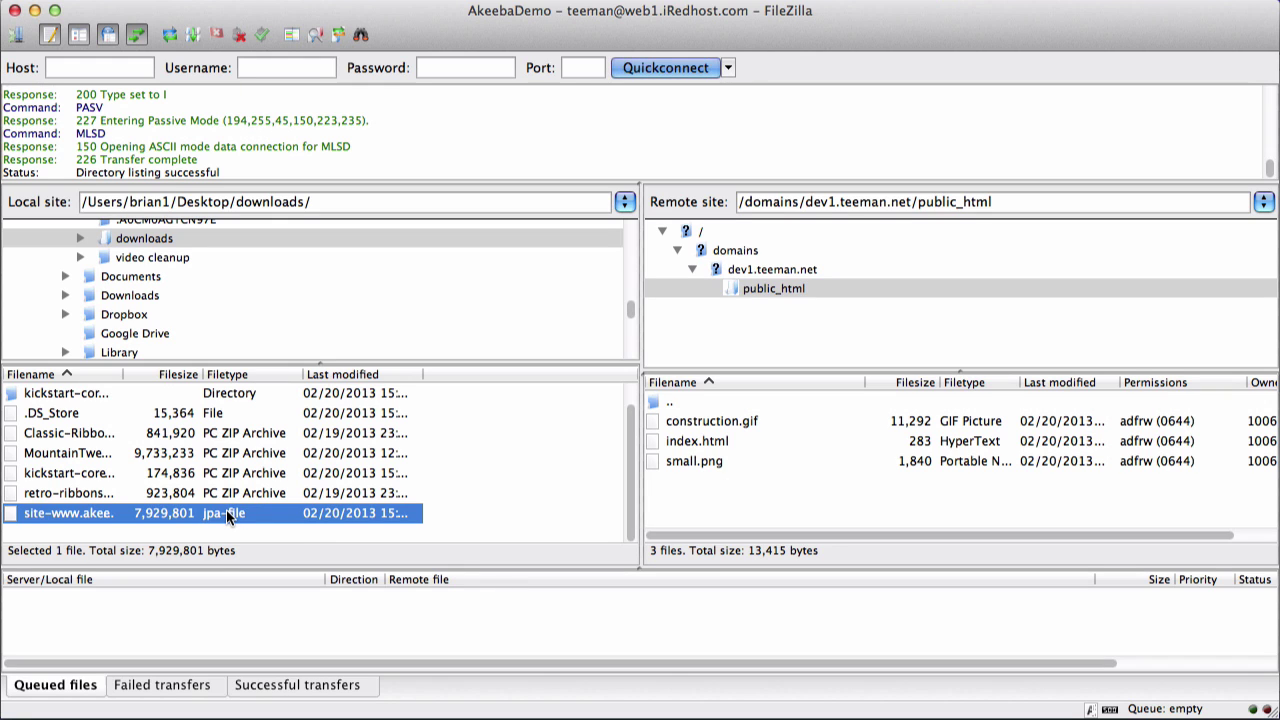
{"action": "left_click_drag", "start_coordinate": [228, 516], "coordinate": [735, 500]}
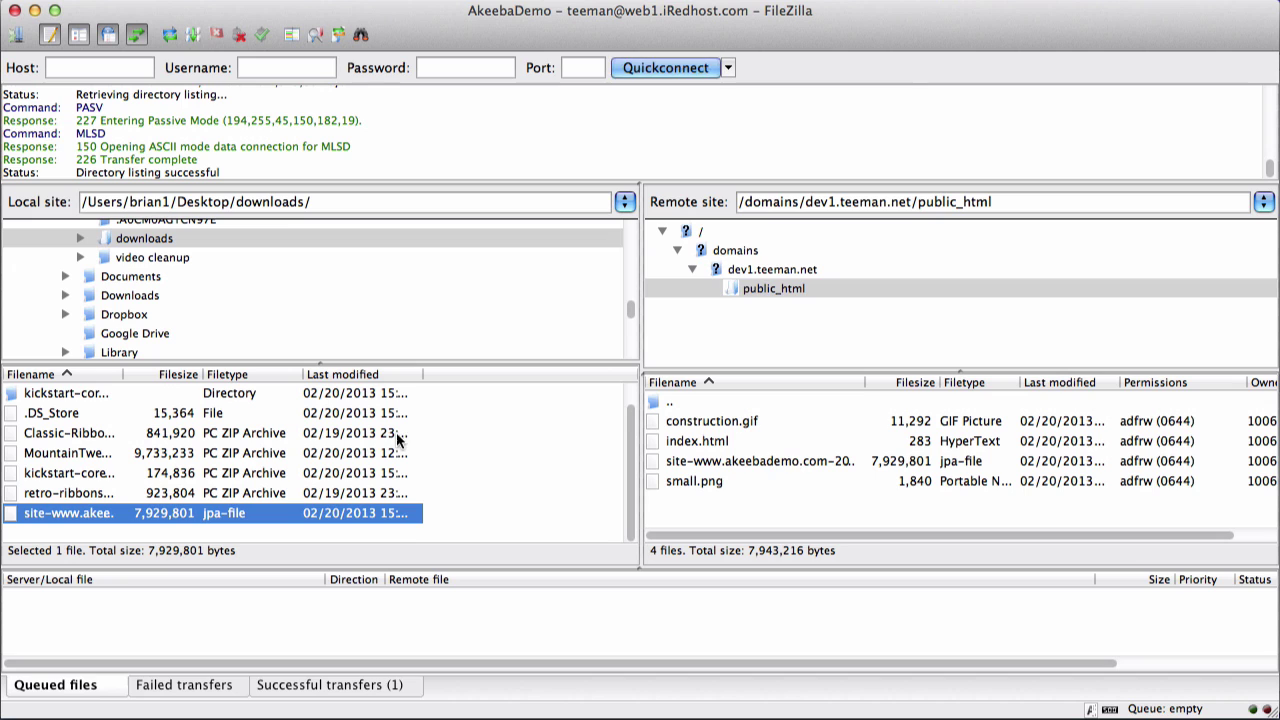
Upload kickstart.php from the local kickstart-core-3.6.0 folder into remote public_html.
{"action": "left_click", "coordinate": [58, 395]}
{"action": "double_click", "coordinate": [58, 393]}
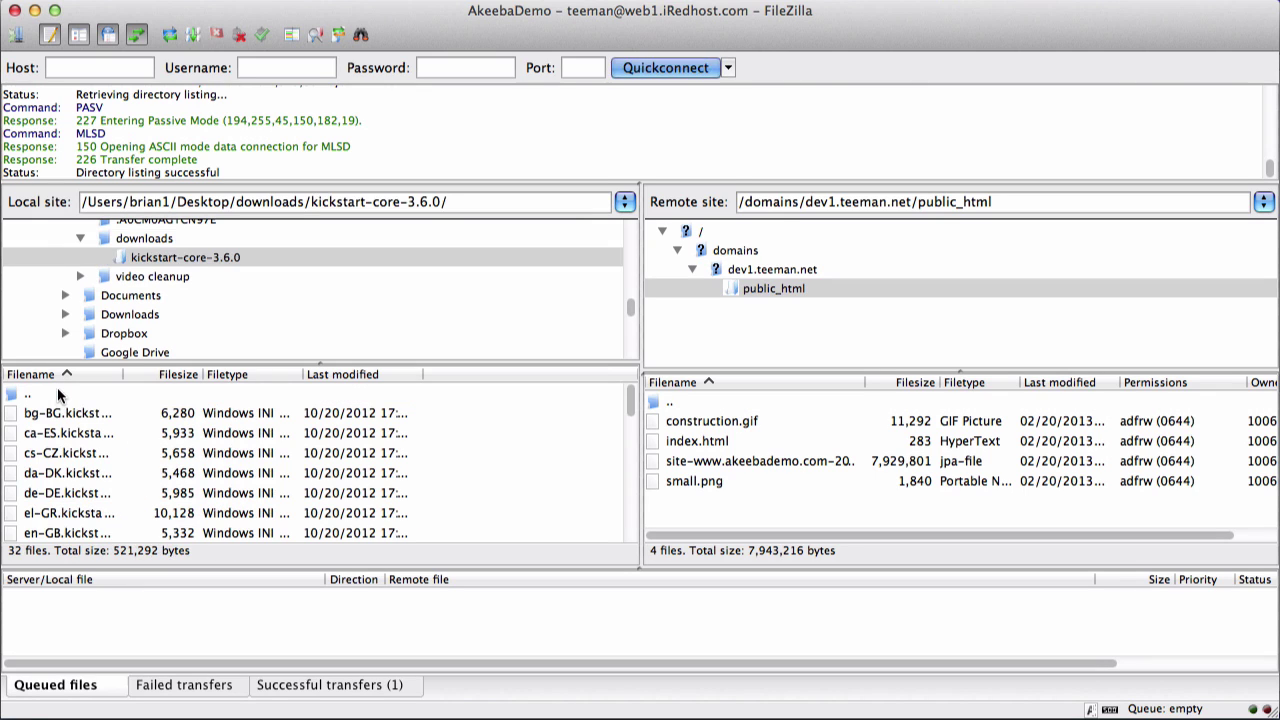
{"action": "scroll", "coordinate": [87, 453], "scroll_direction": "down", "scroll_amount": 3}
{"action": "scroll", "coordinate": [87, 455], "scroll_direction": "down", "scroll_amount": 3}
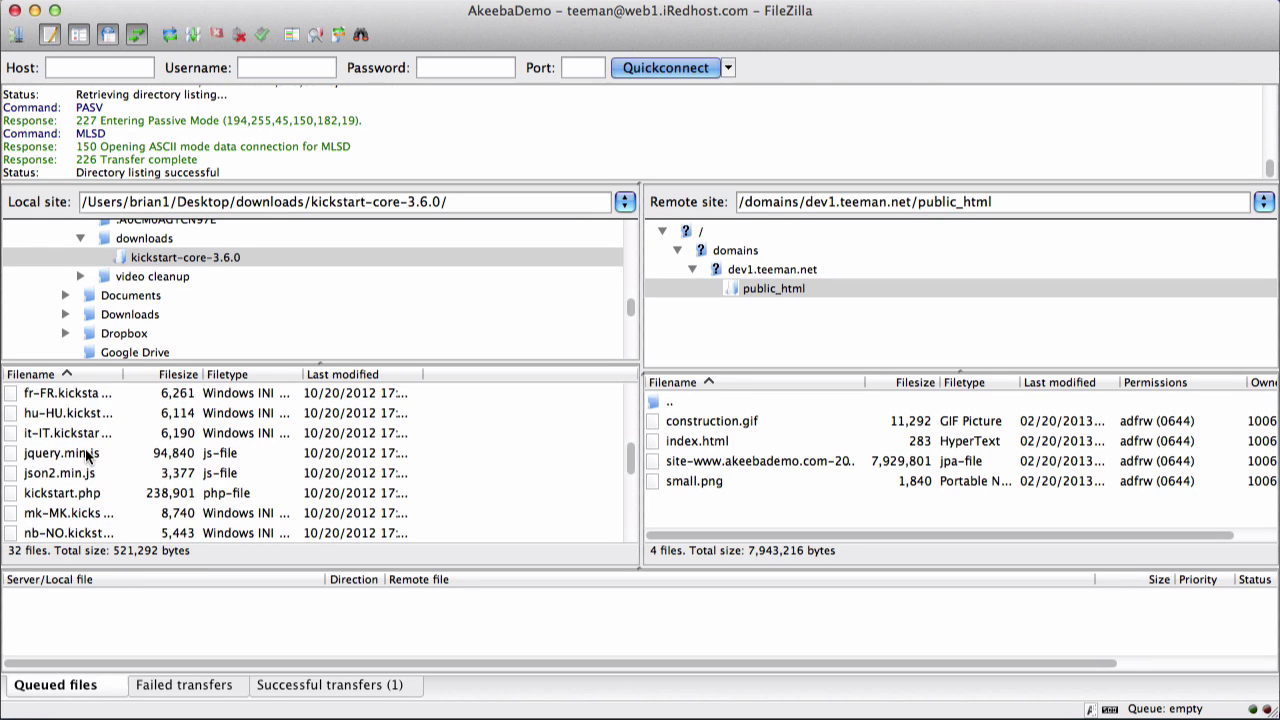
{"action": "left_click", "coordinate": [63, 495]}
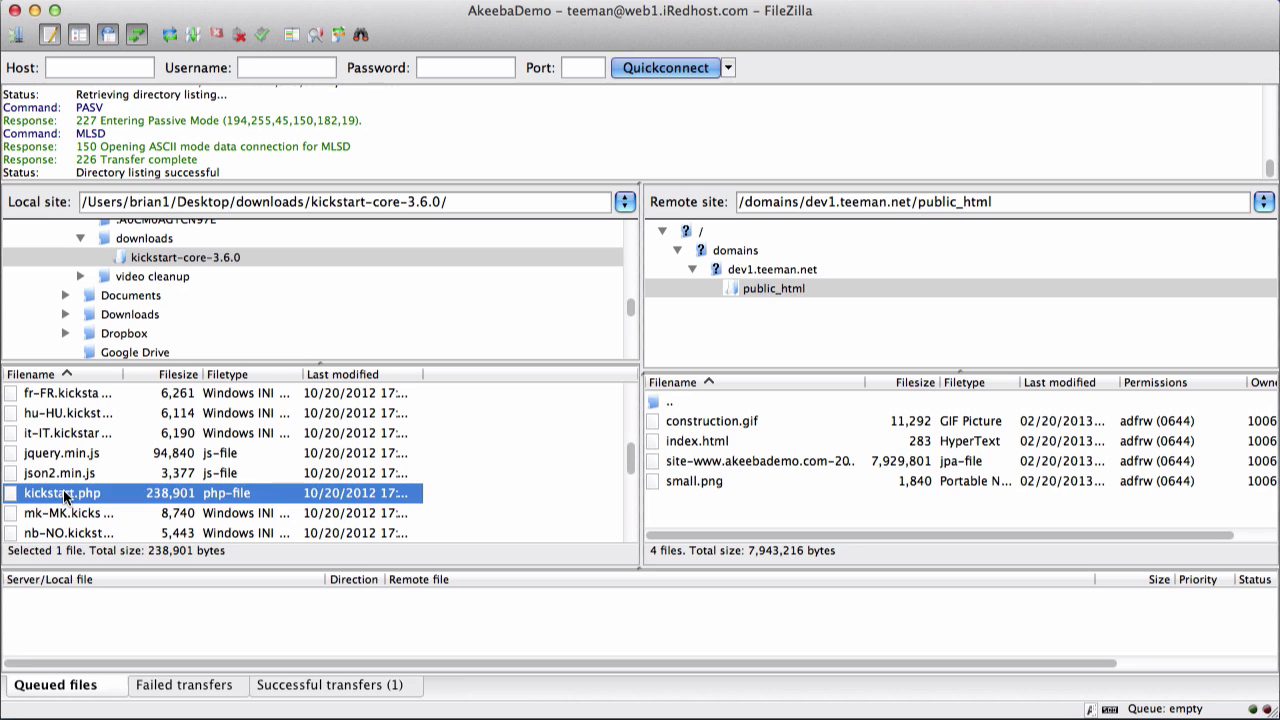
{"action": "left_click_drag", "start_coordinate": [63, 495], "coordinate": [719, 512]}
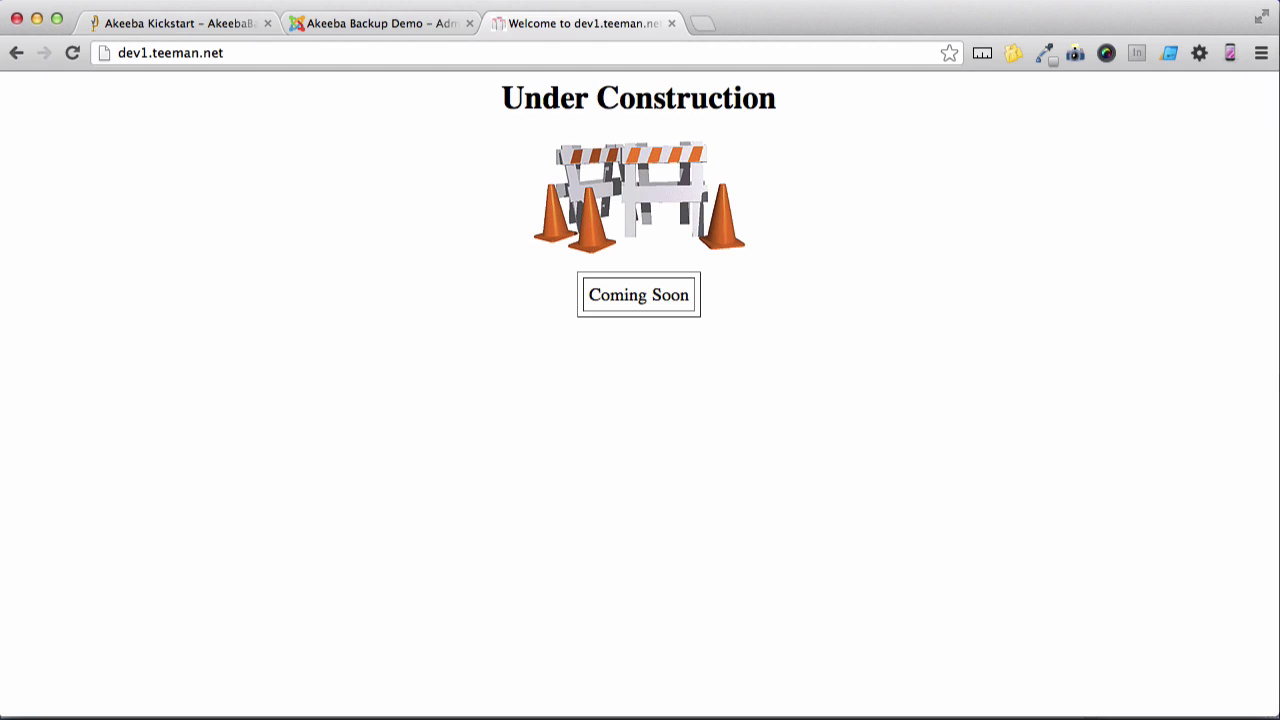
Load dev1.teeman.net/kickstart.php in Chrome.
{"action": "left_click", "coordinate": [409, 54]}
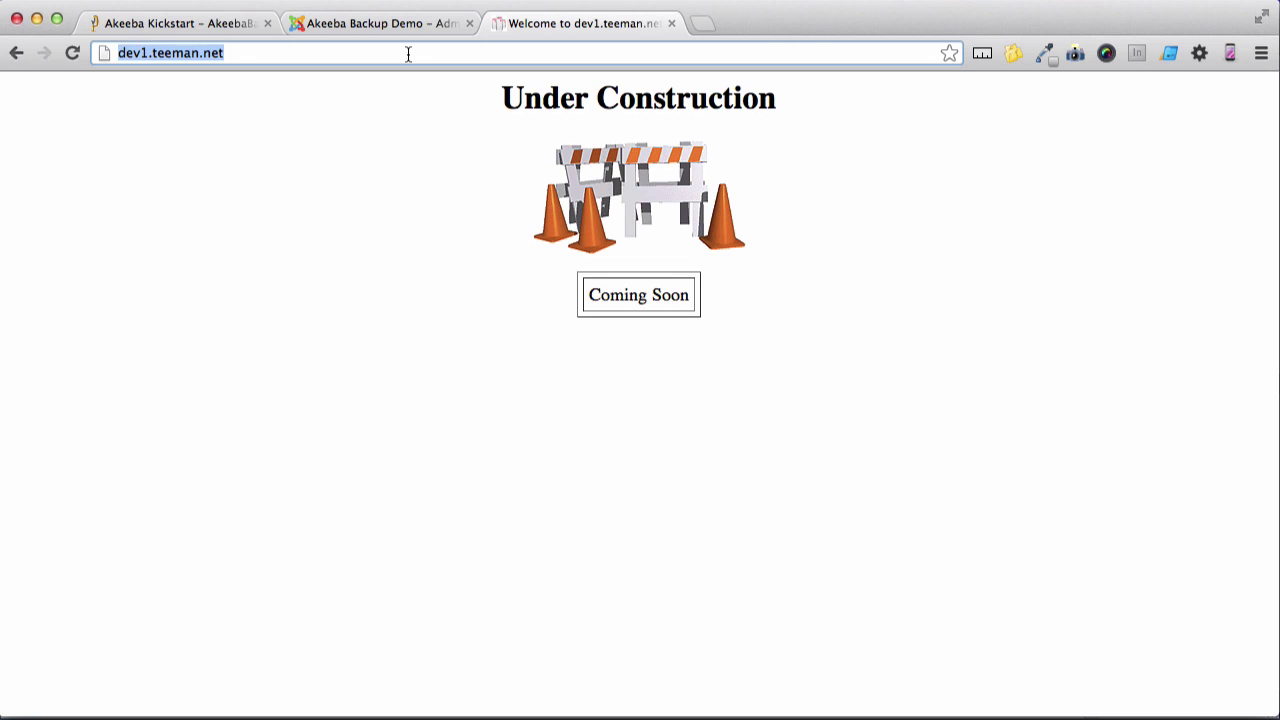
{"action": "key", "text": "Escape"}
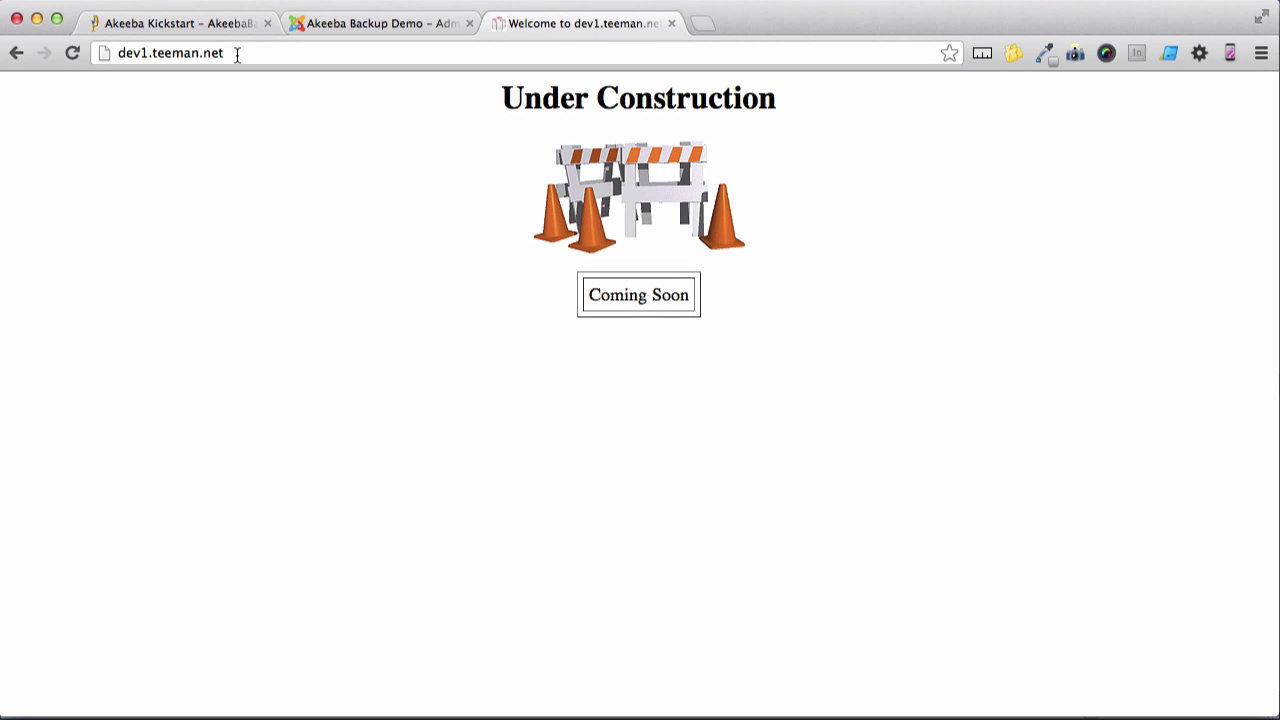
{"action": "left_click", "coordinate": [237, 54]}
{"action": "left_click", "coordinate": [237, 54]}
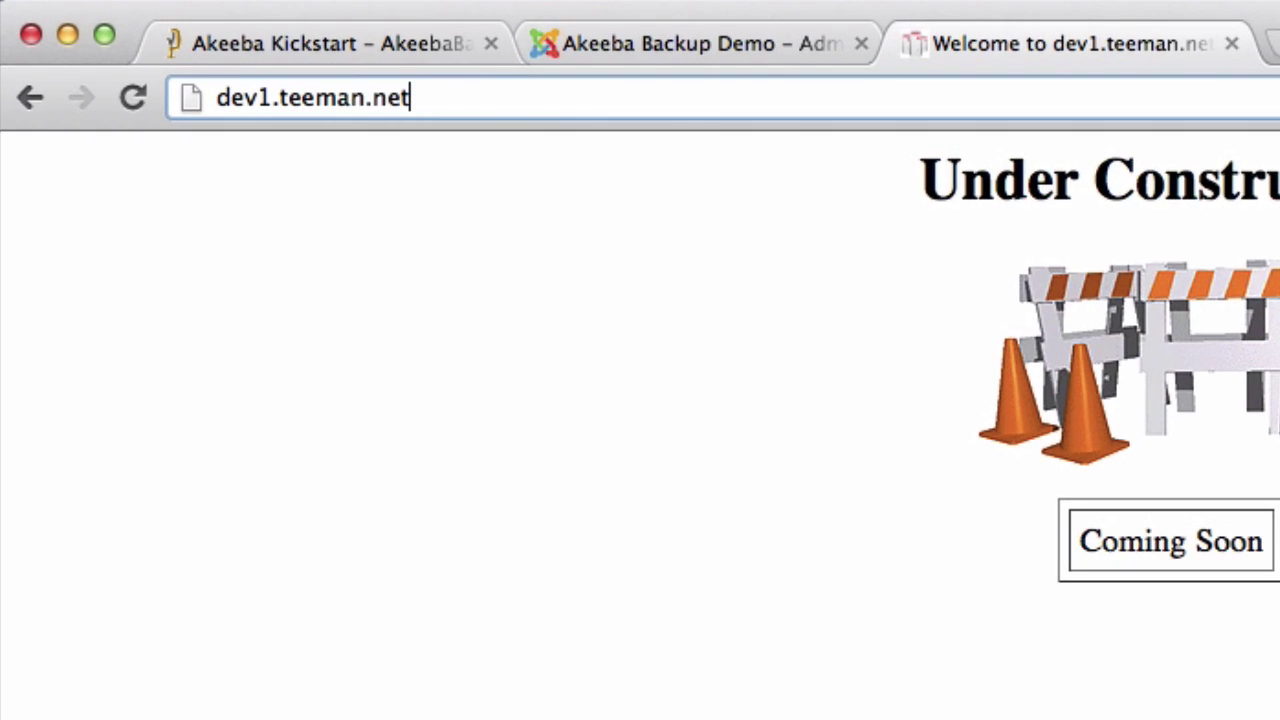
{"action": "type", "text": "/kickstart."}
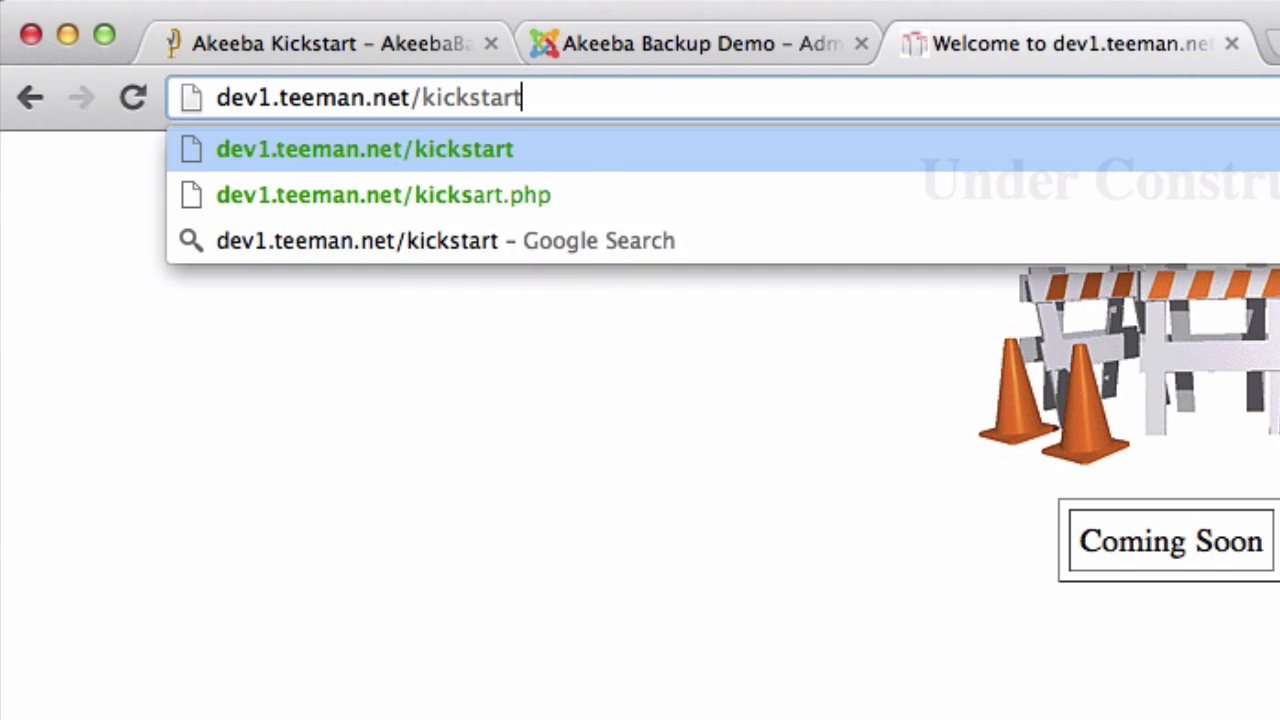
{"action": "type", "text": "php"}
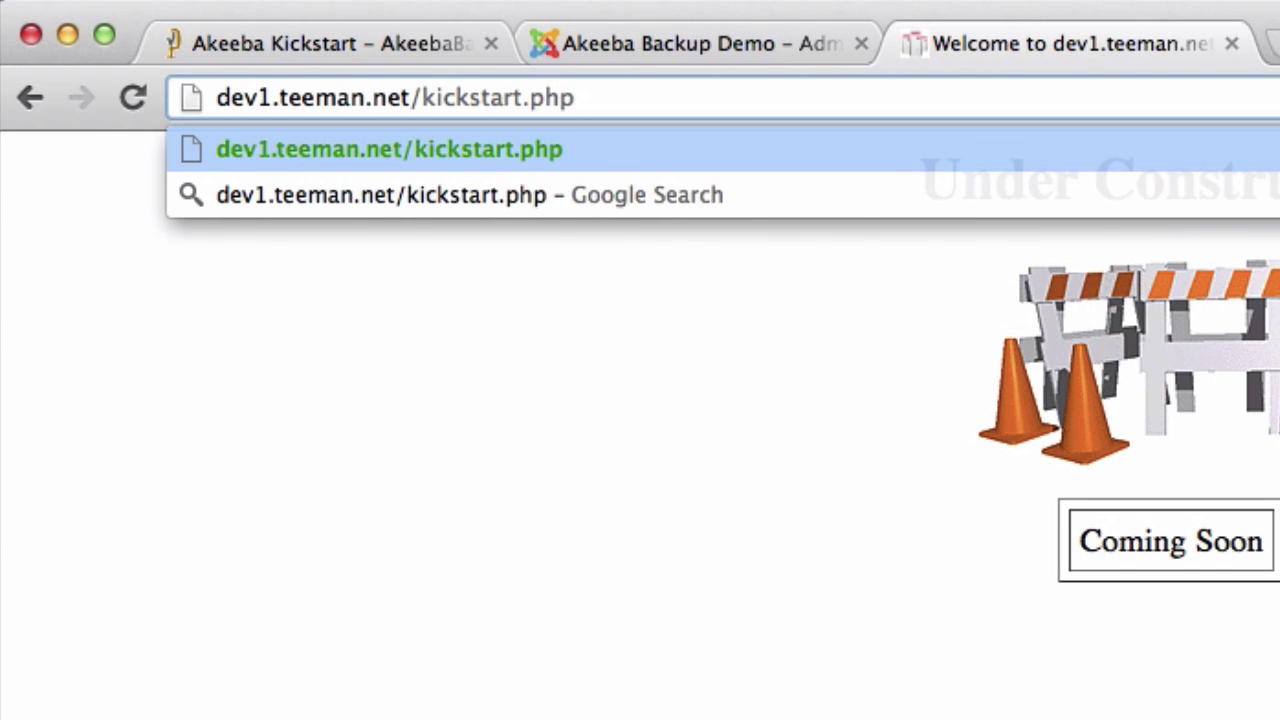
{"action": "key", "text": "Return"}
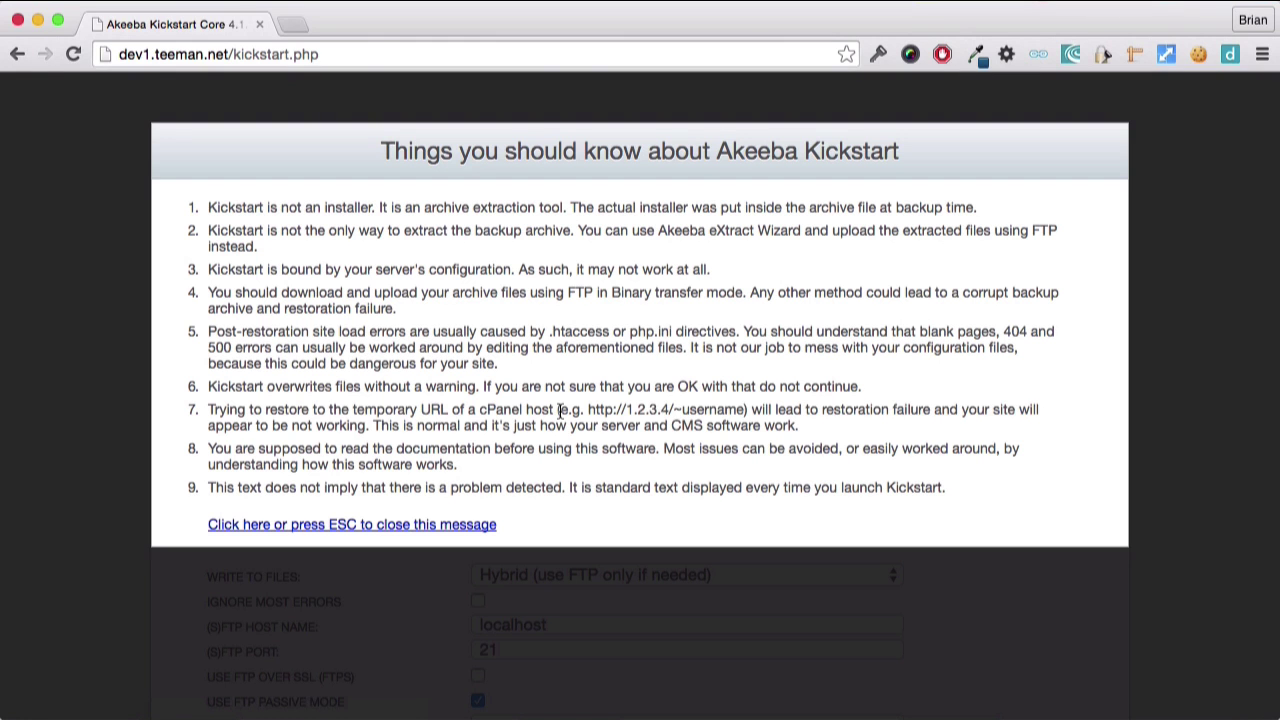
Dismiss the notice and extract site-akeebademo.com-20151015-103839.jpa using Hybrid write mode.
{"action": "left_click", "coordinate": [418, 526]}
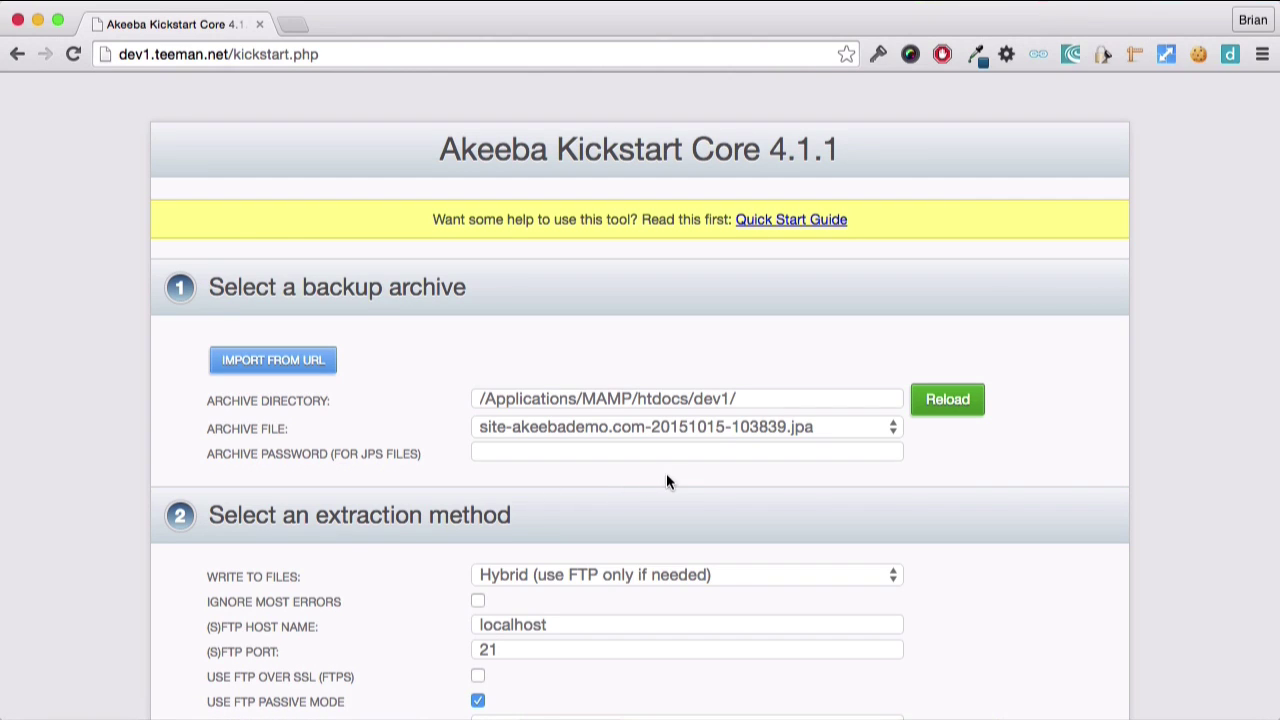
{"action": "left_click", "coordinate": [712, 432]}
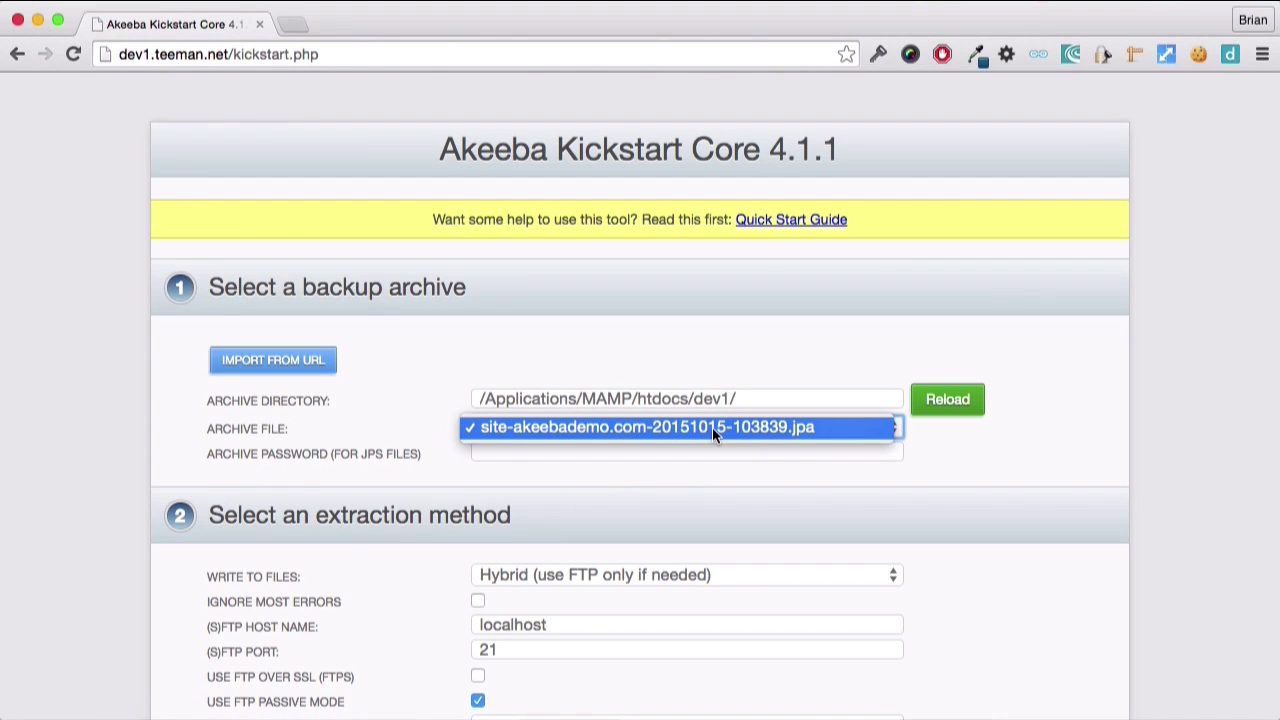
{"action": "left_click", "coordinate": [705, 491]}
{"action": "scroll", "coordinate": [705, 491], "scroll_direction": "down", "scroll_amount": 3}
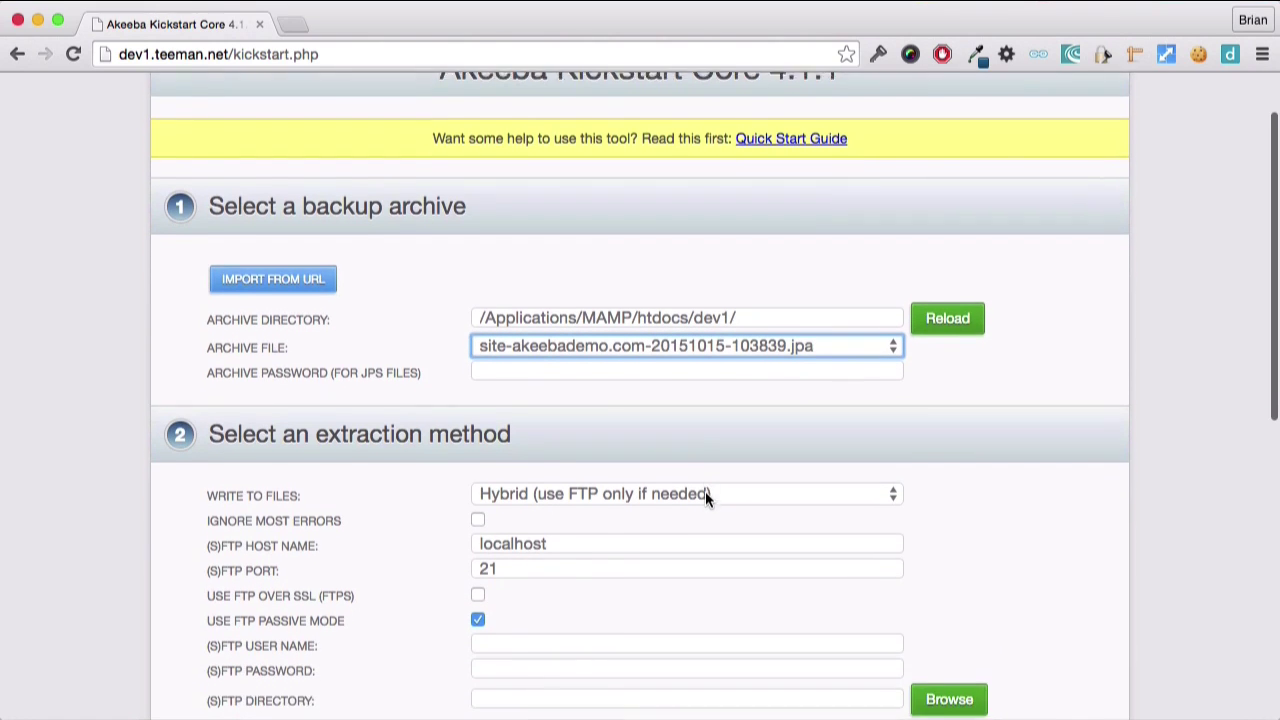
{"action": "left_click", "coordinate": [710, 479]}
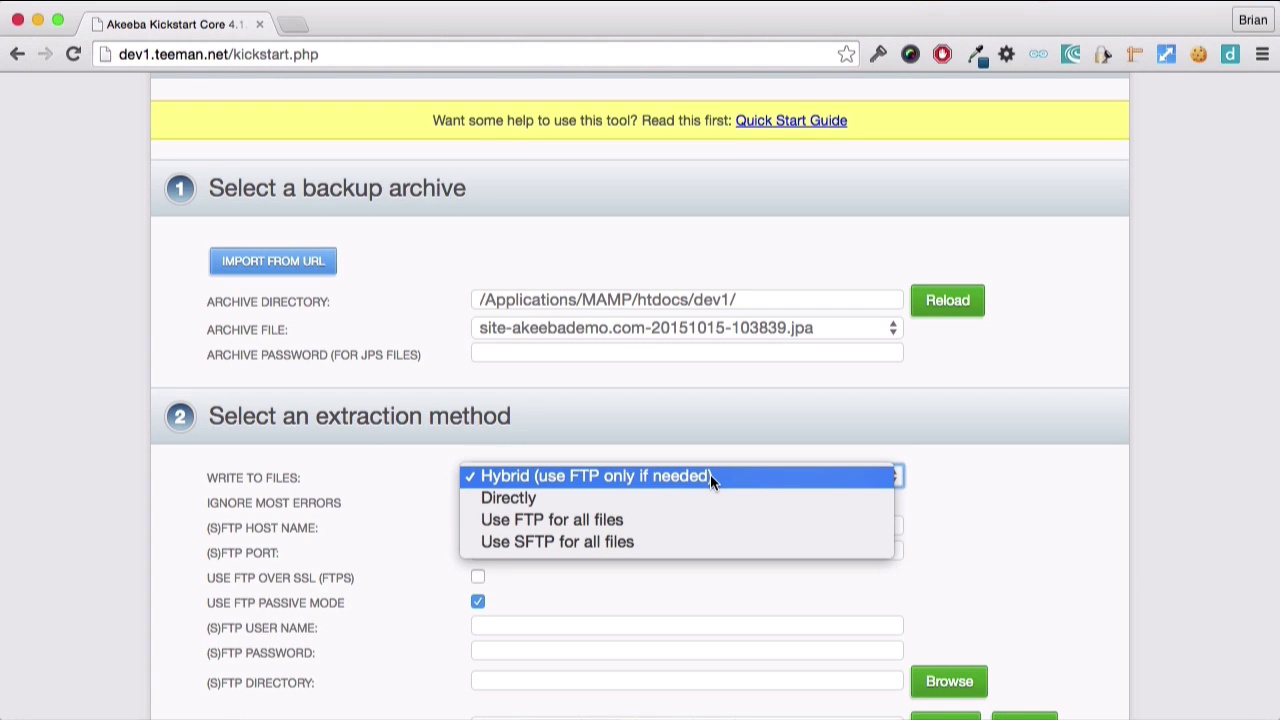
{"action": "left_click", "coordinate": [710, 476]}
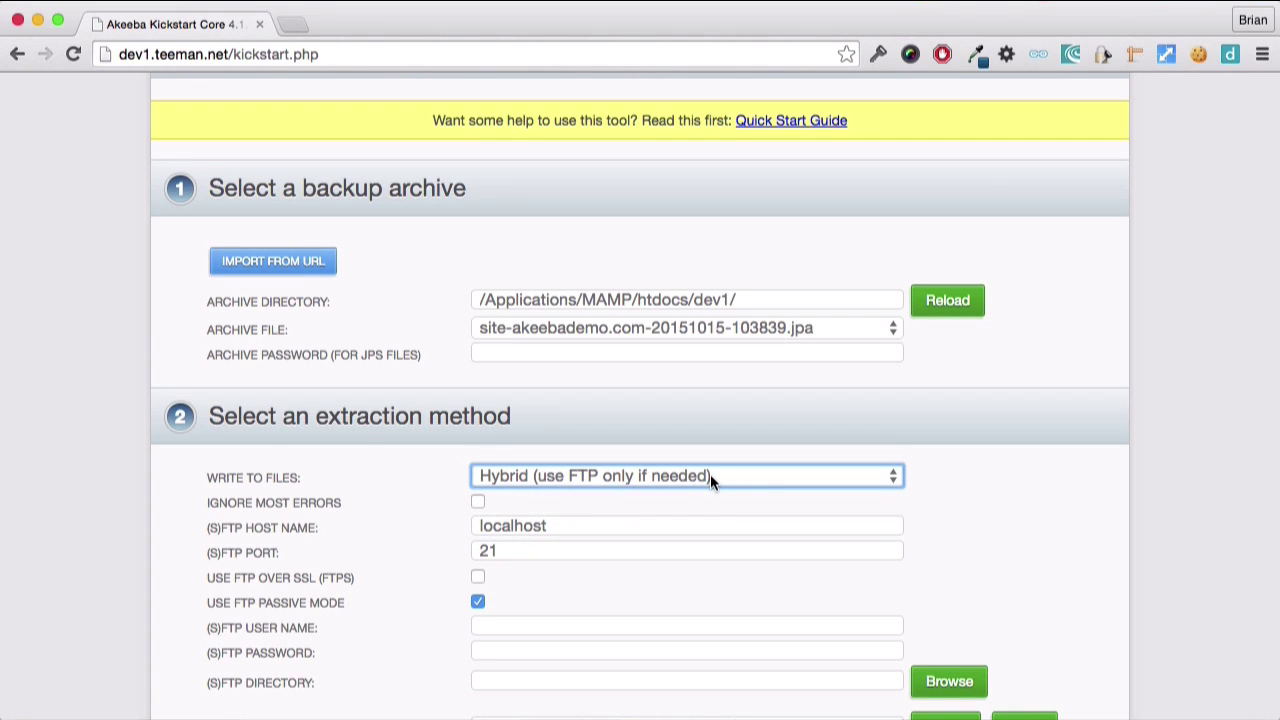
{"action": "scroll", "coordinate": [710, 474], "scroll_direction": "down", "scroll_amount": 10}
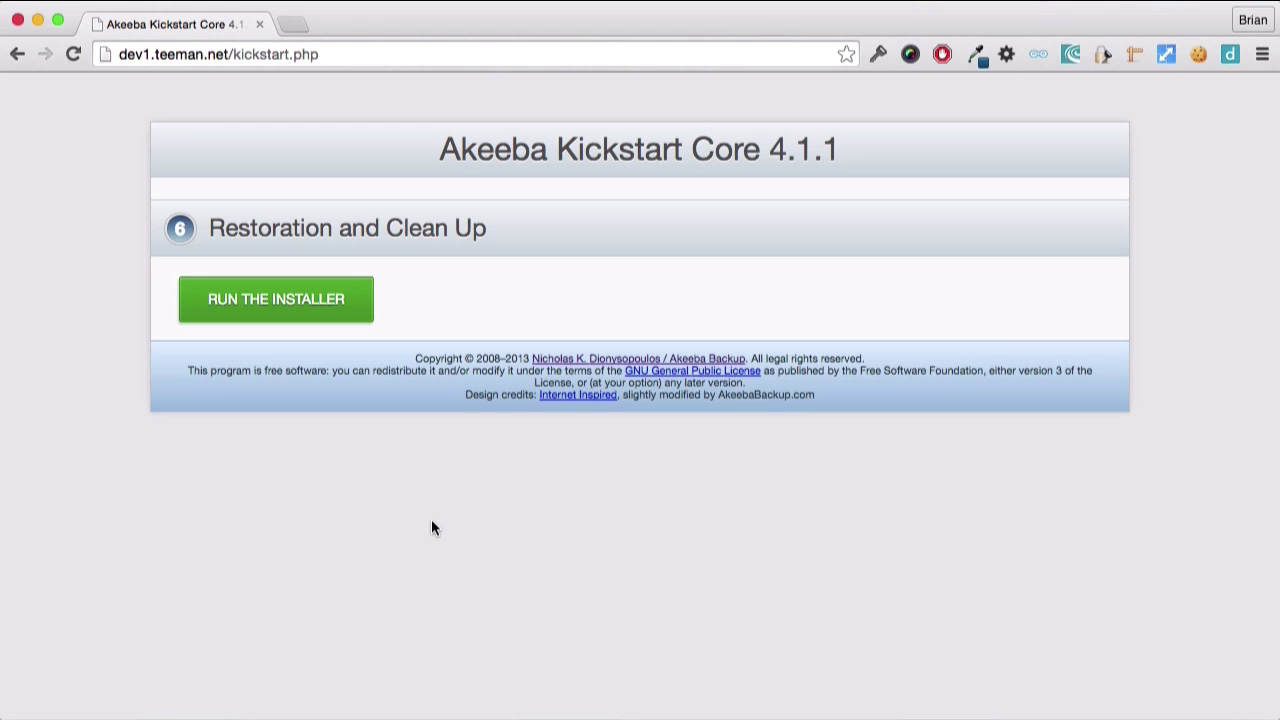
Launch the ANGIE installer and proceed past the all-Yes pre-installation check.
{"action": "left_click", "coordinate": [318, 321]}
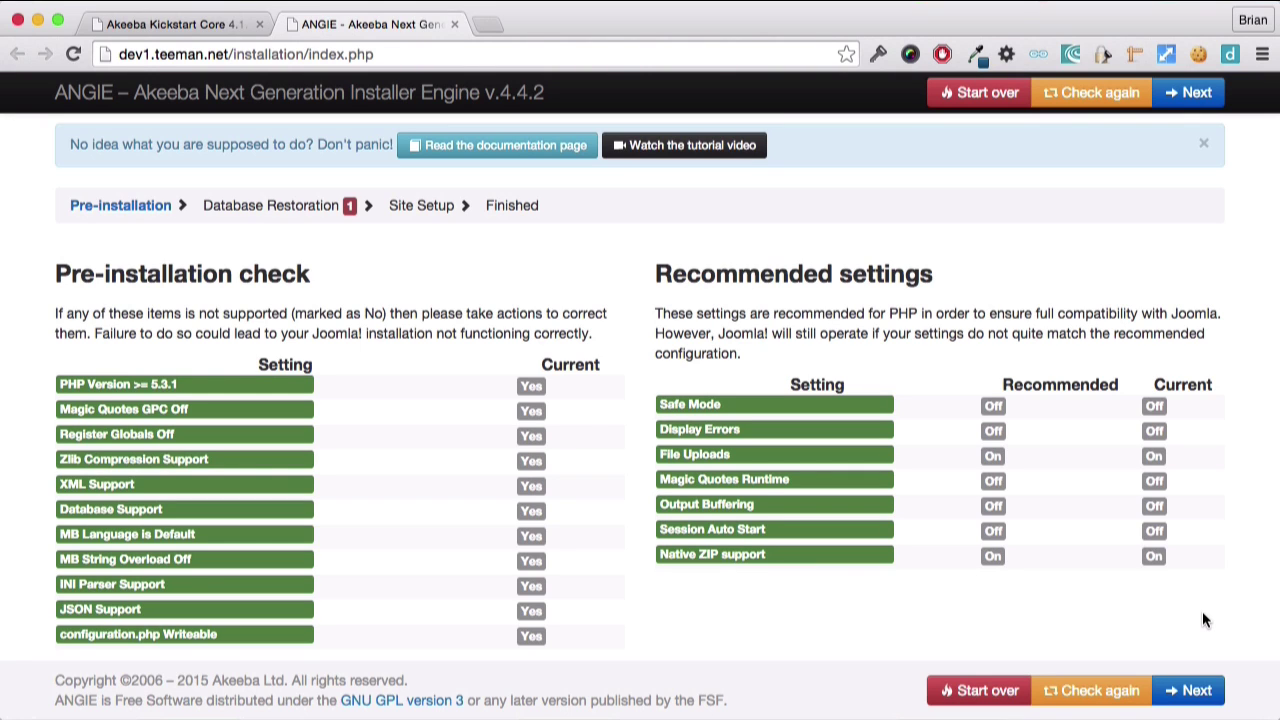
{"action": "left_click", "coordinate": [1190, 690]}
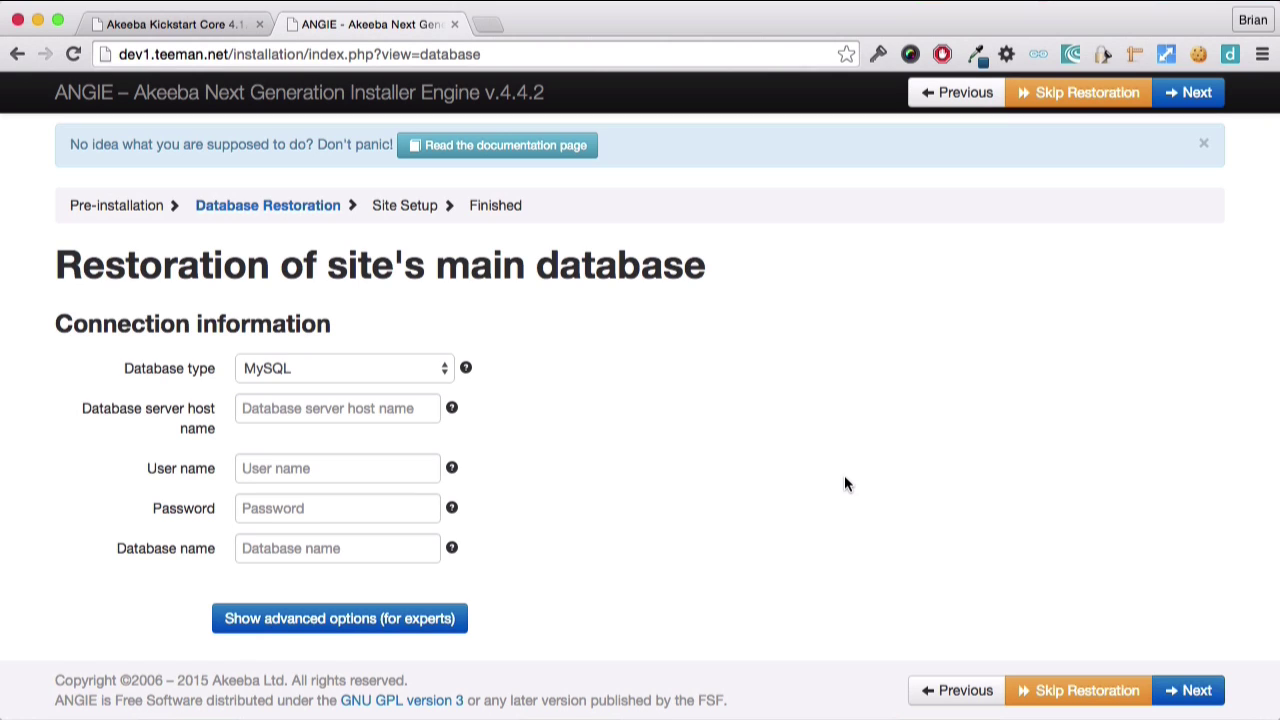
Restore the database to akeebademo on localhost as user root, entering the account password.
{"action": "left_click", "coordinate": [385, 405]}
{"action": "type", "text": "localhost"}
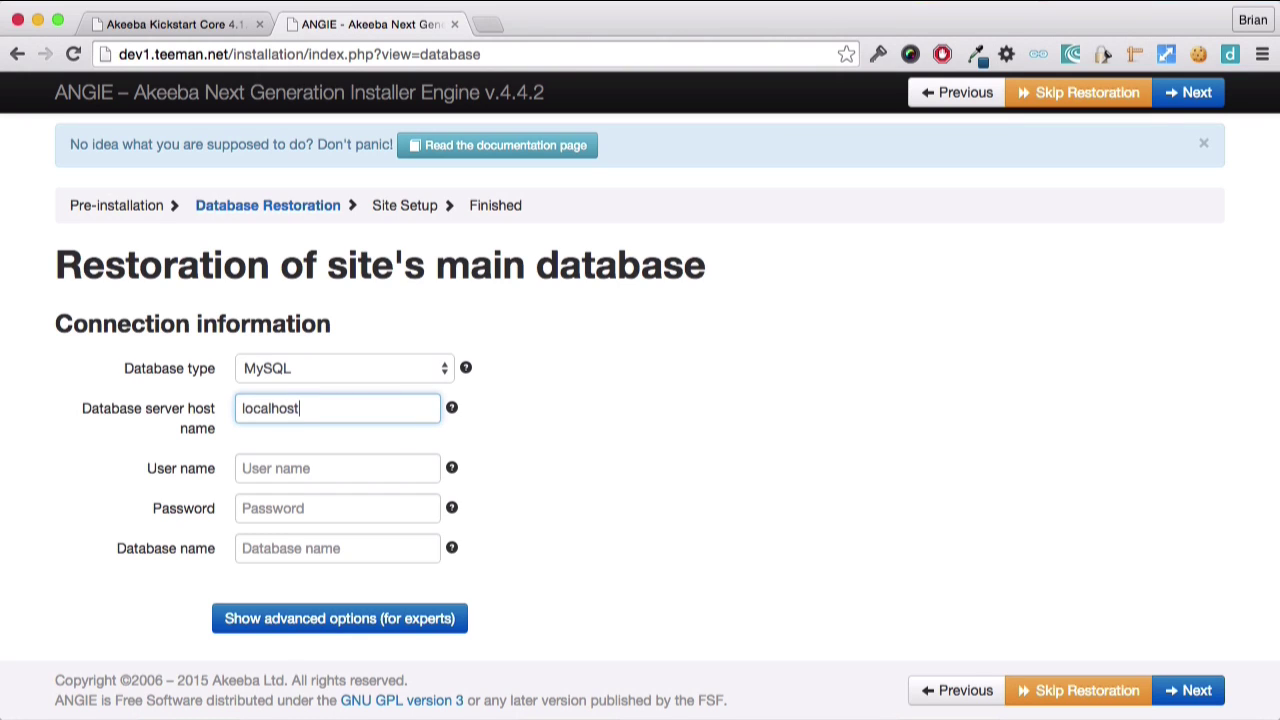
{"action": "key", "text": "Tab"}
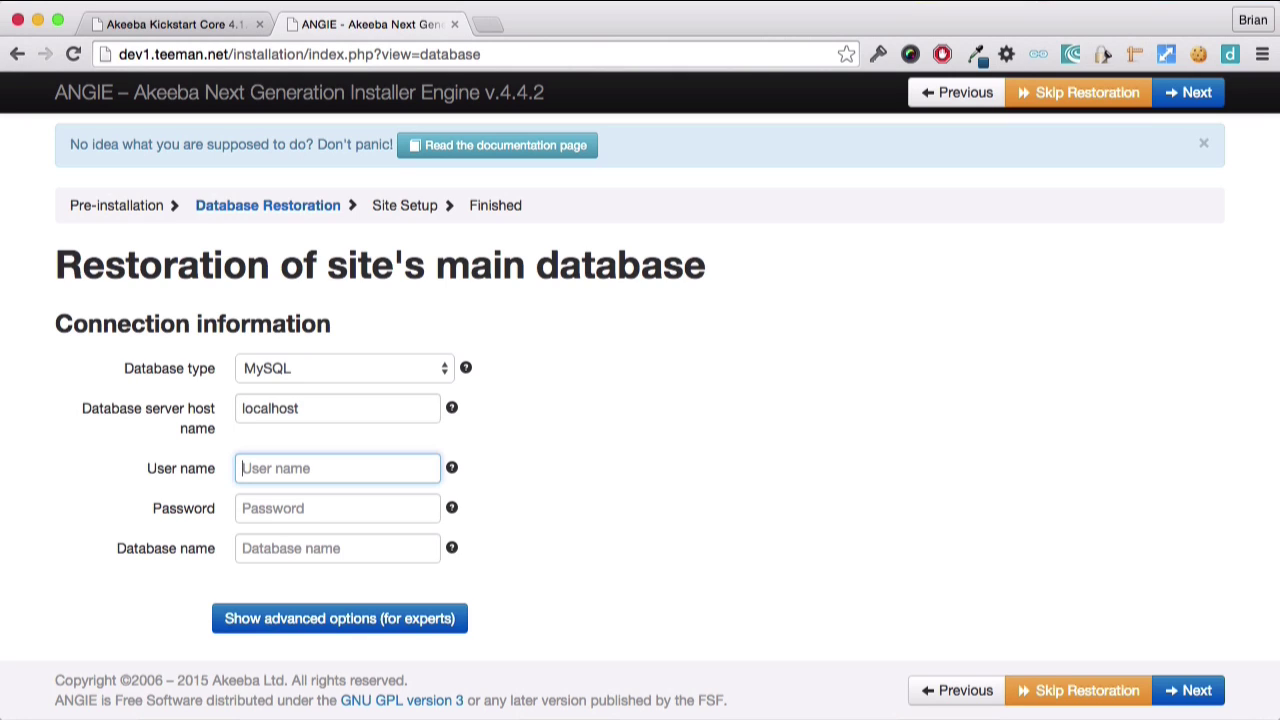
{"action": "type", "text": "root"}
{"action": "key", "text": "Tab"}
{"action": "type", "text": "root"}
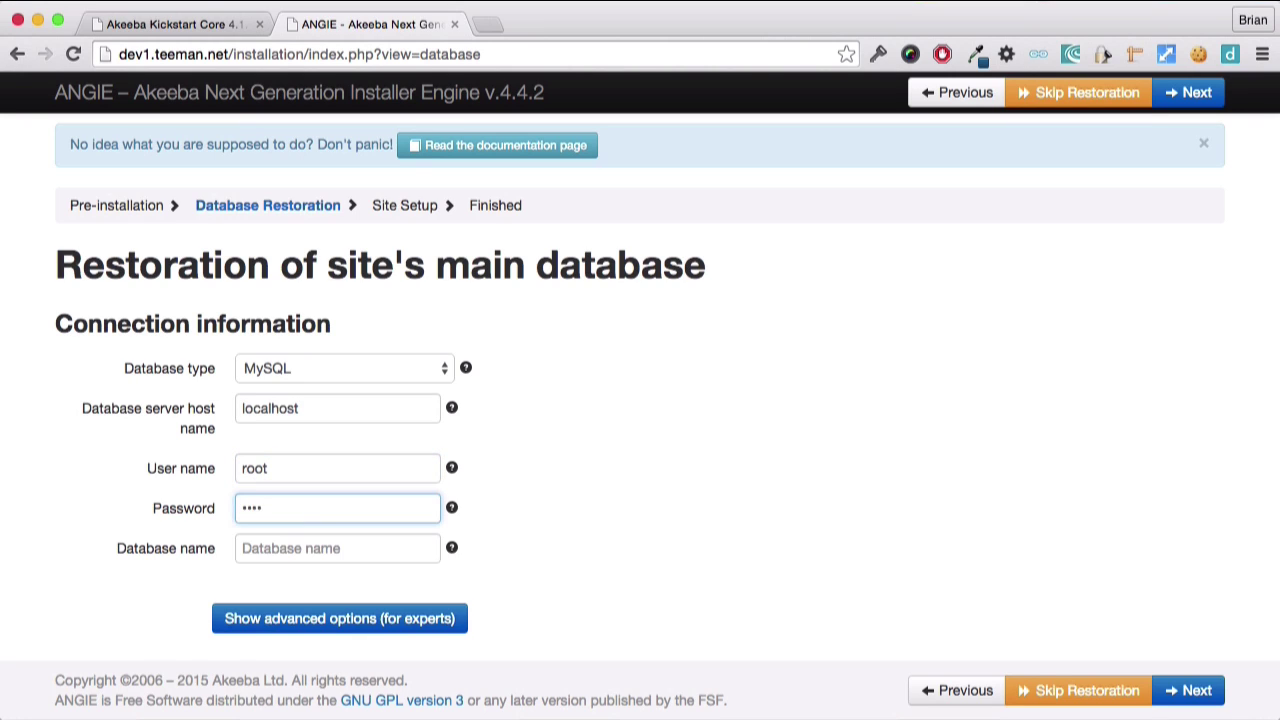
{"action": "key", "text": "Tab"}
{"action": "type", "text": "akeeb"}
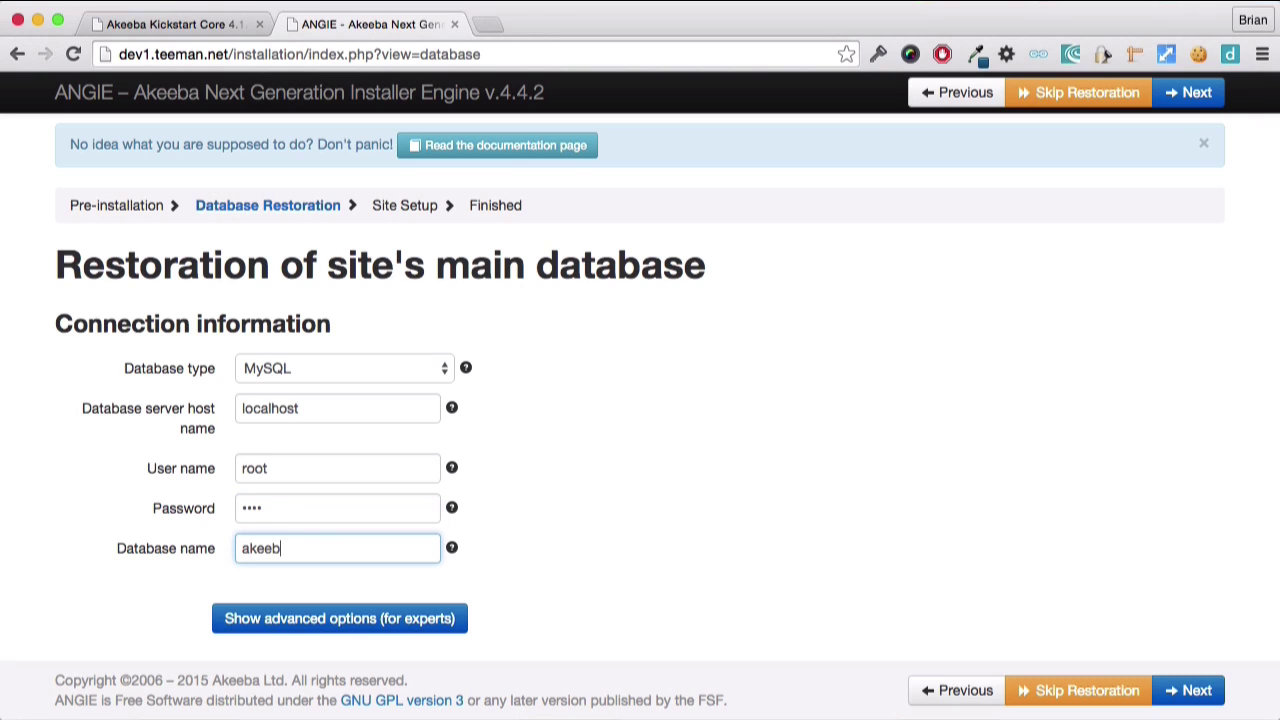
{"action": "type", "text": "ademo"}
{"action": "left_click", "coordinate": [1184, 691]}
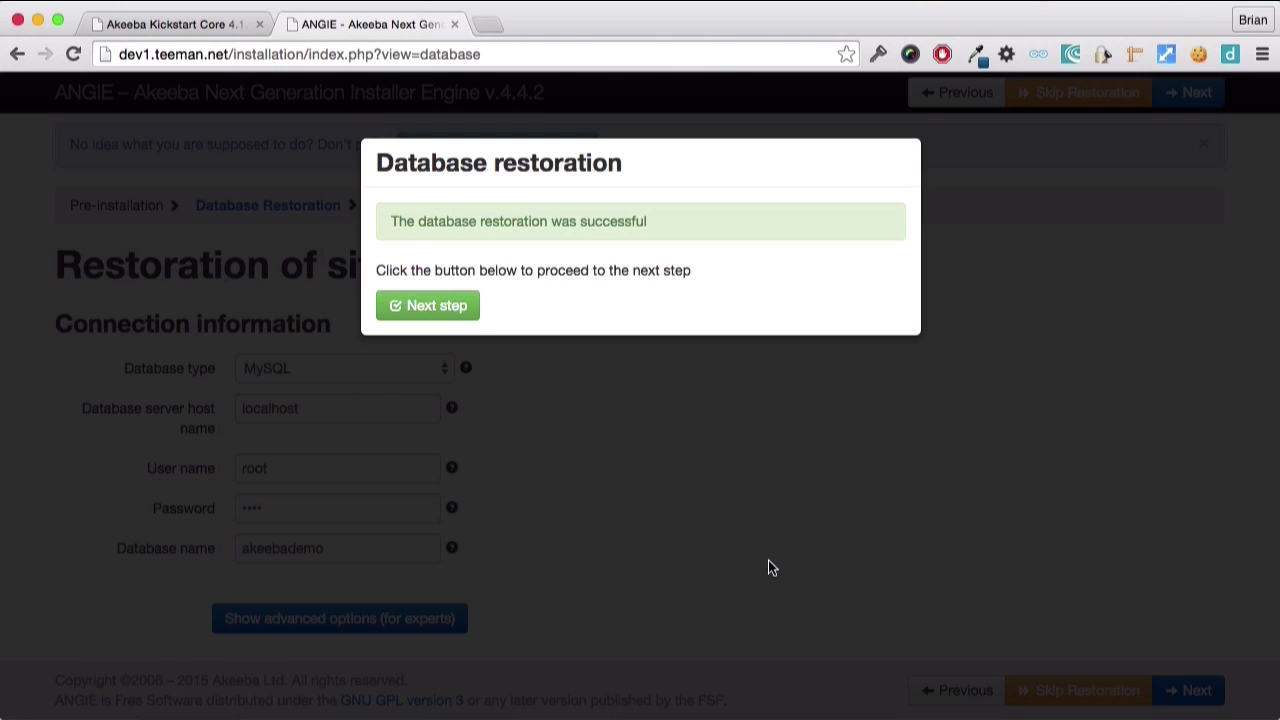
Accept the default site parameters and Super User settings to reach ANGIE's 'Almost there!' page.
{"action": "left_click", "coordinate": [457, 311]}
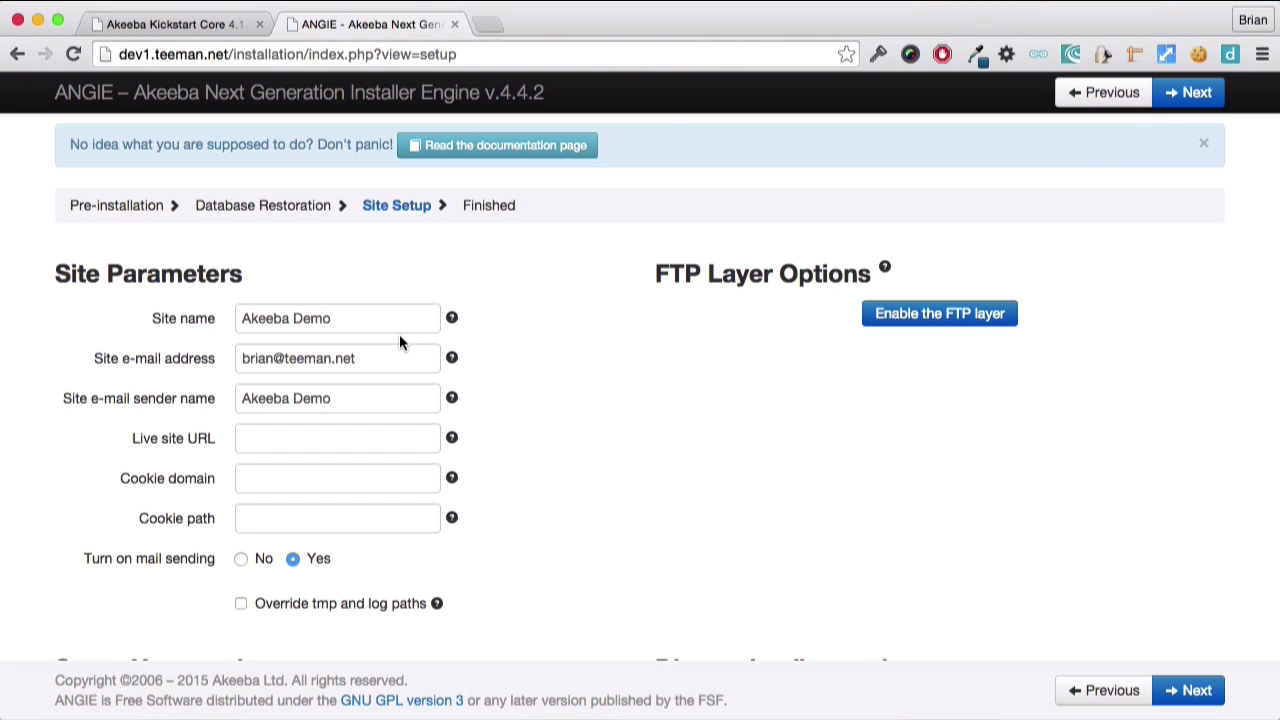
{"action": "scroll", "coordinate": [399, 341], "scroll_direction": "down", "scroll_amount": 5}
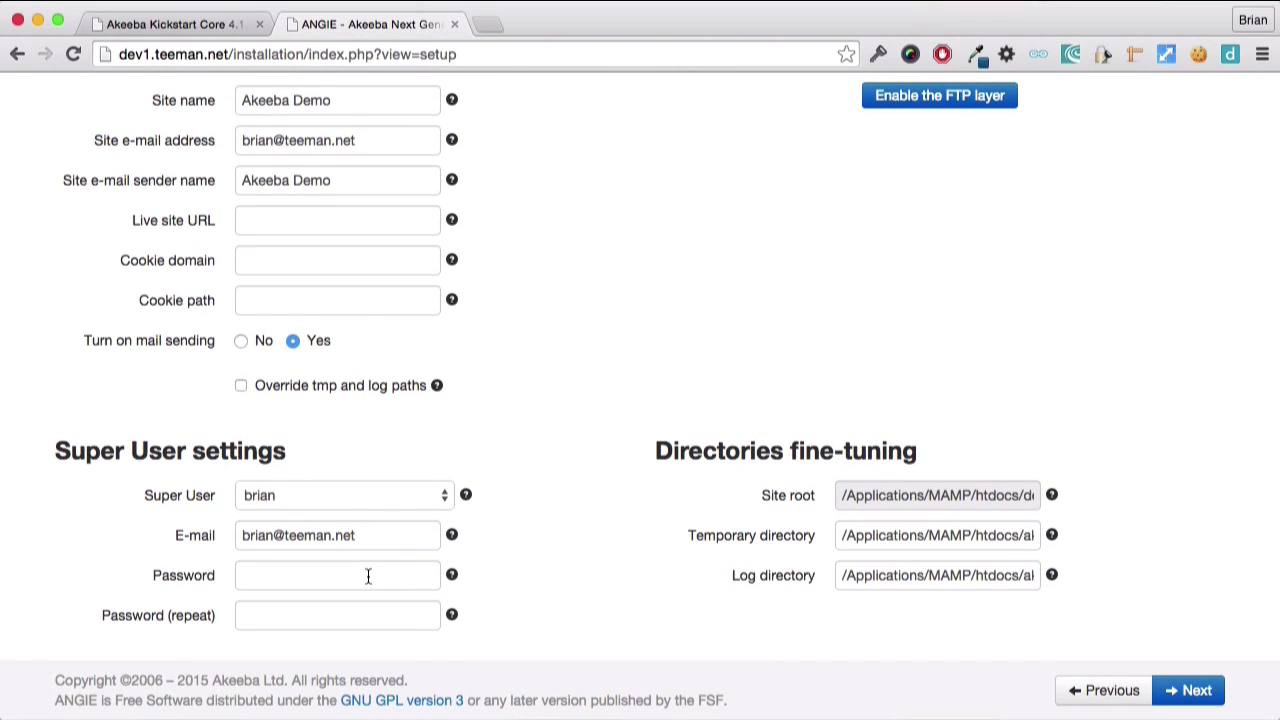
{"action": "left_click", "coordinate": [1180, 688]}
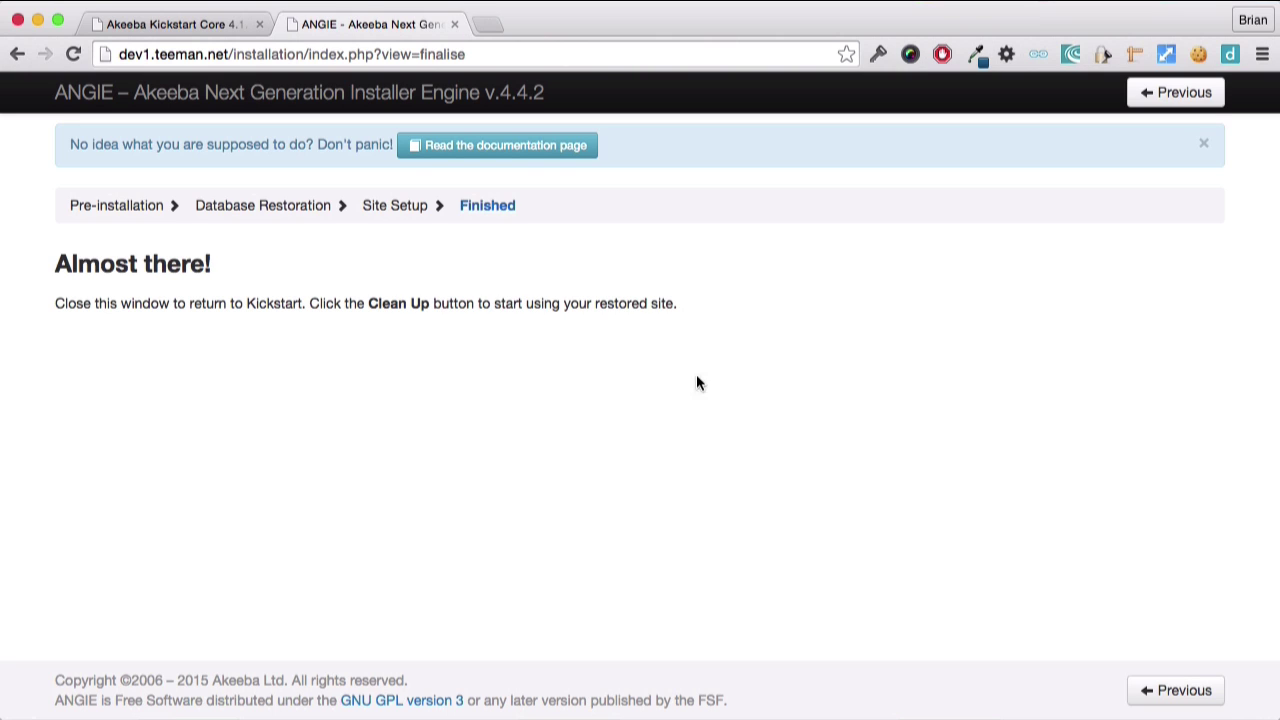
Close the ANGIE installer tab and run Kickstart's clean-up of leftover installation files.
{"action": "left_click", "coordinate": [455, 24]}
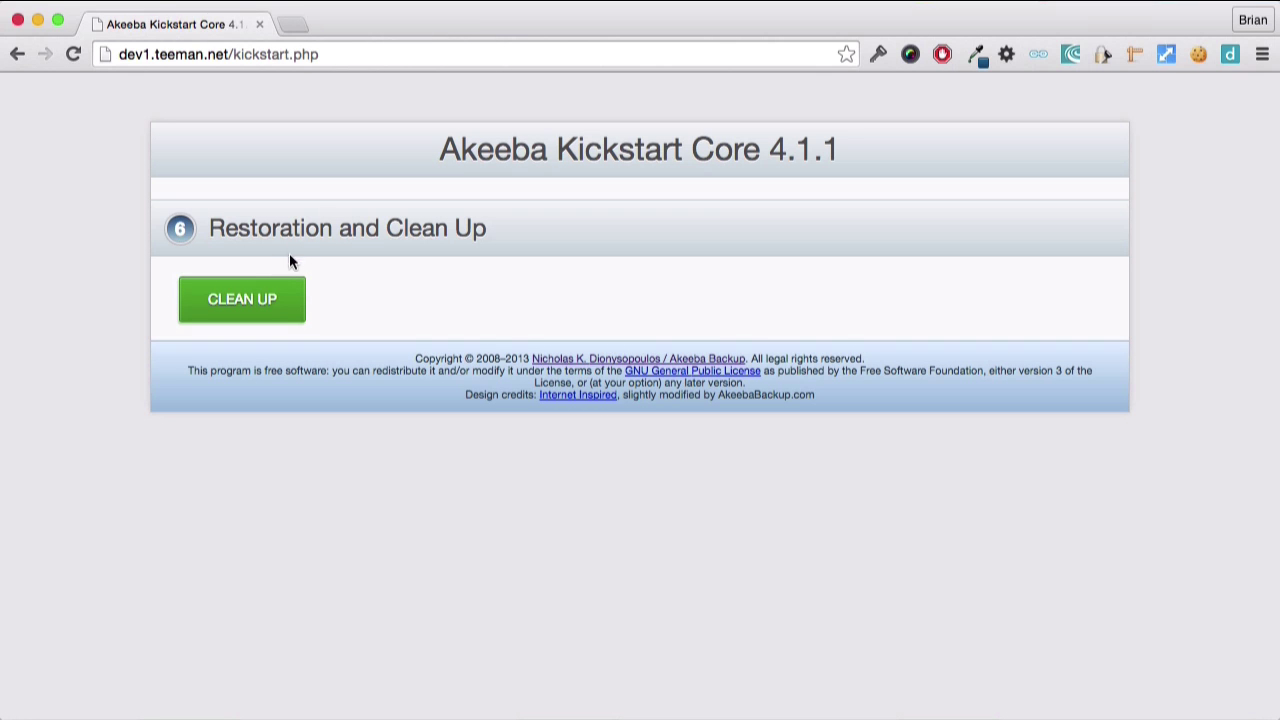
{"action": "left_click", "coordinate": [268, 297]}
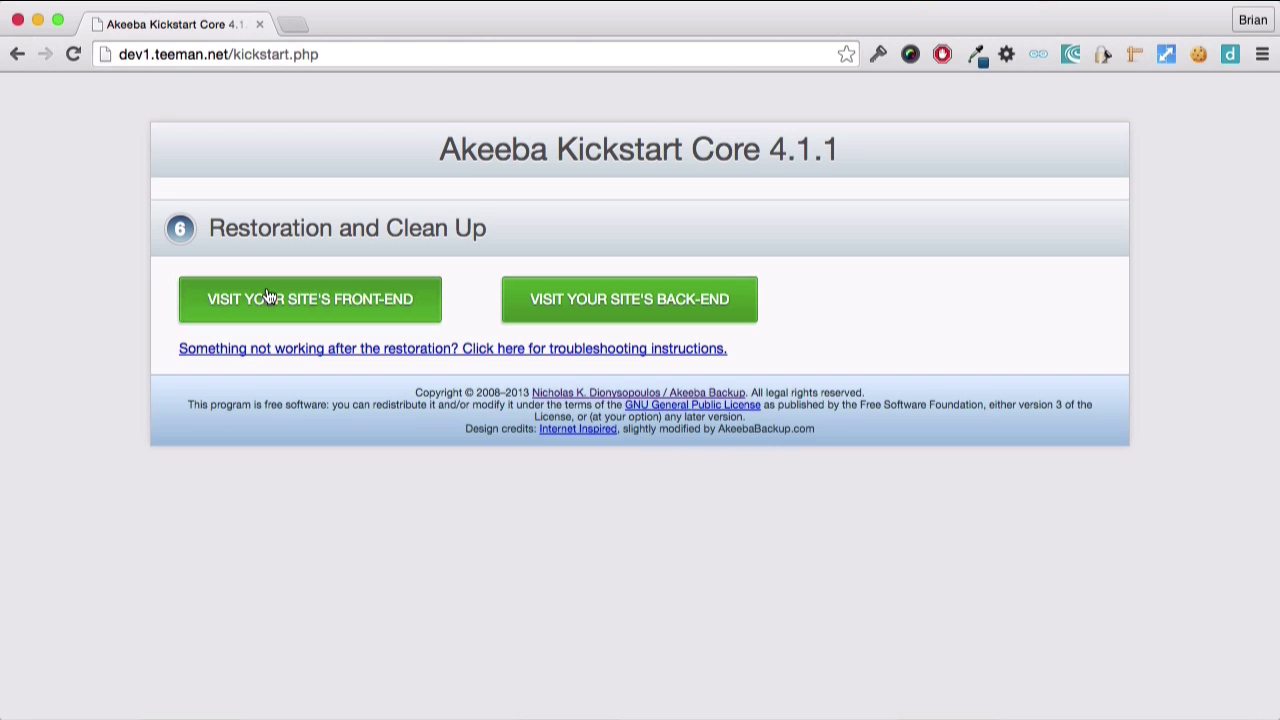
Visit the restored Akeeba Demo front-end at dev1.teeman.net in a new tab.
{"action": "left_click", "coordinate": [268, 298]}
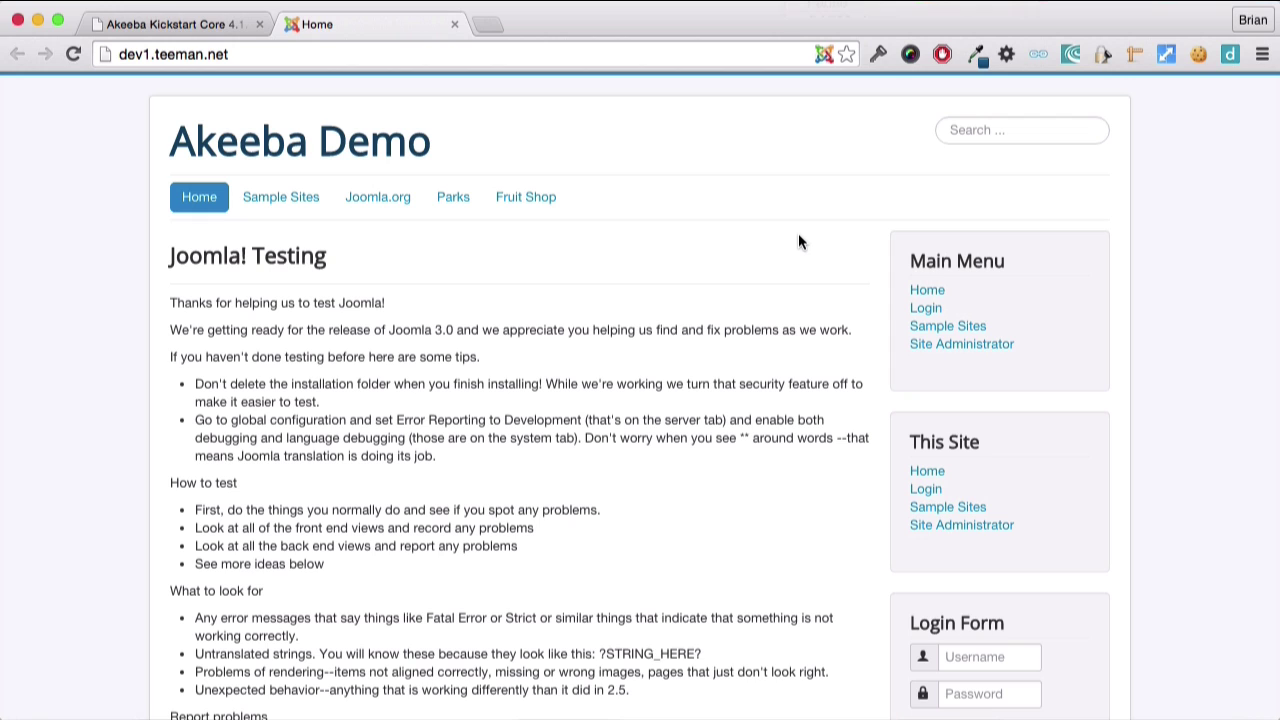